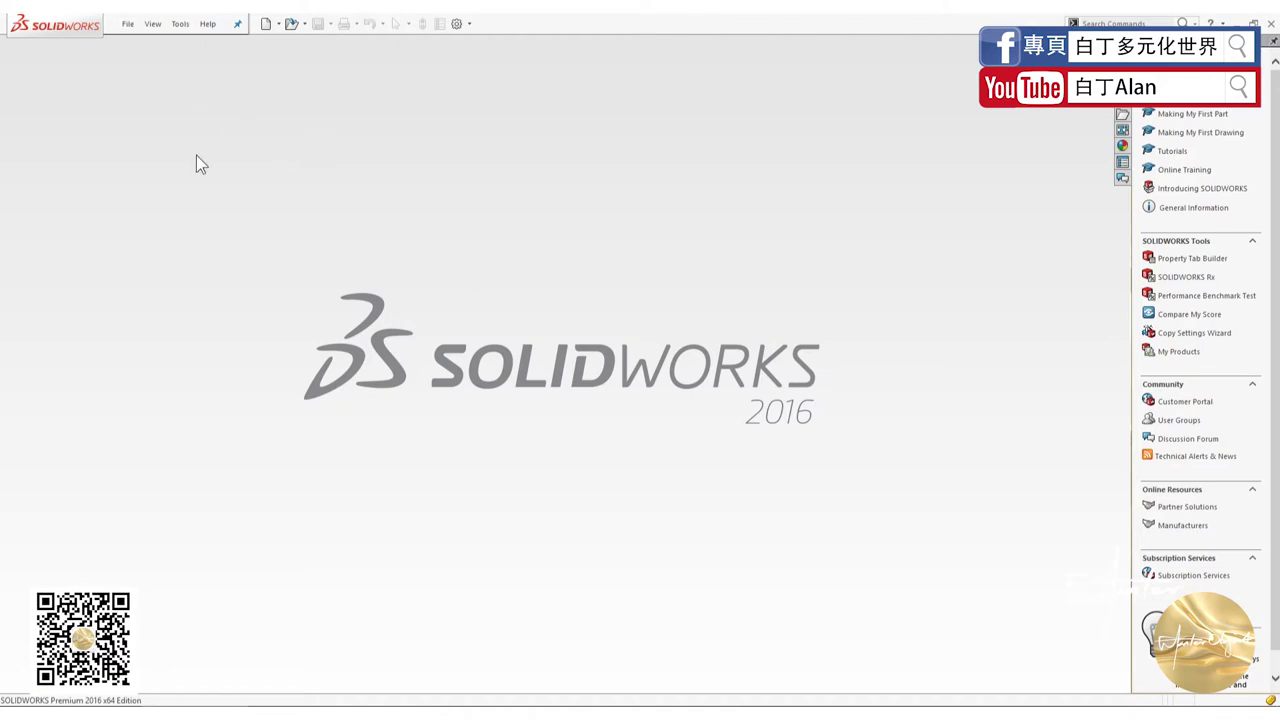
Create a new Part document from File > New and select the Top Plane.
click(123, 24)
click(127, 45)
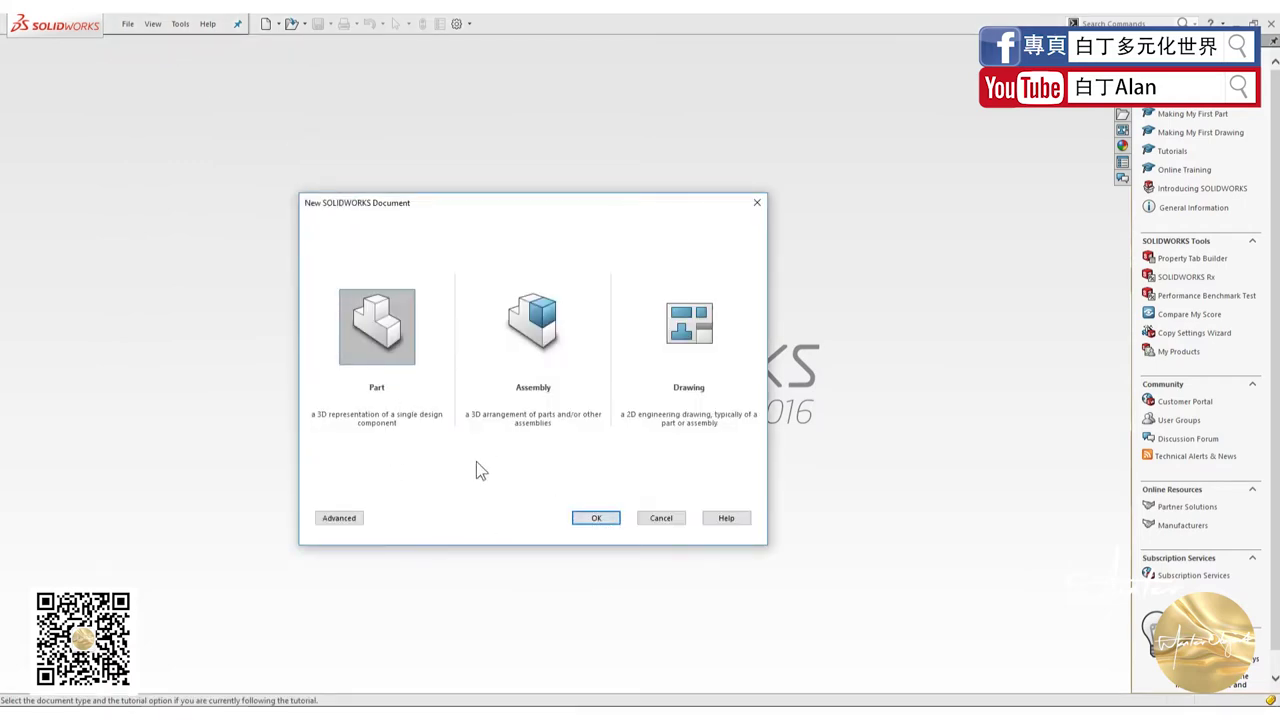
click(597, 519)
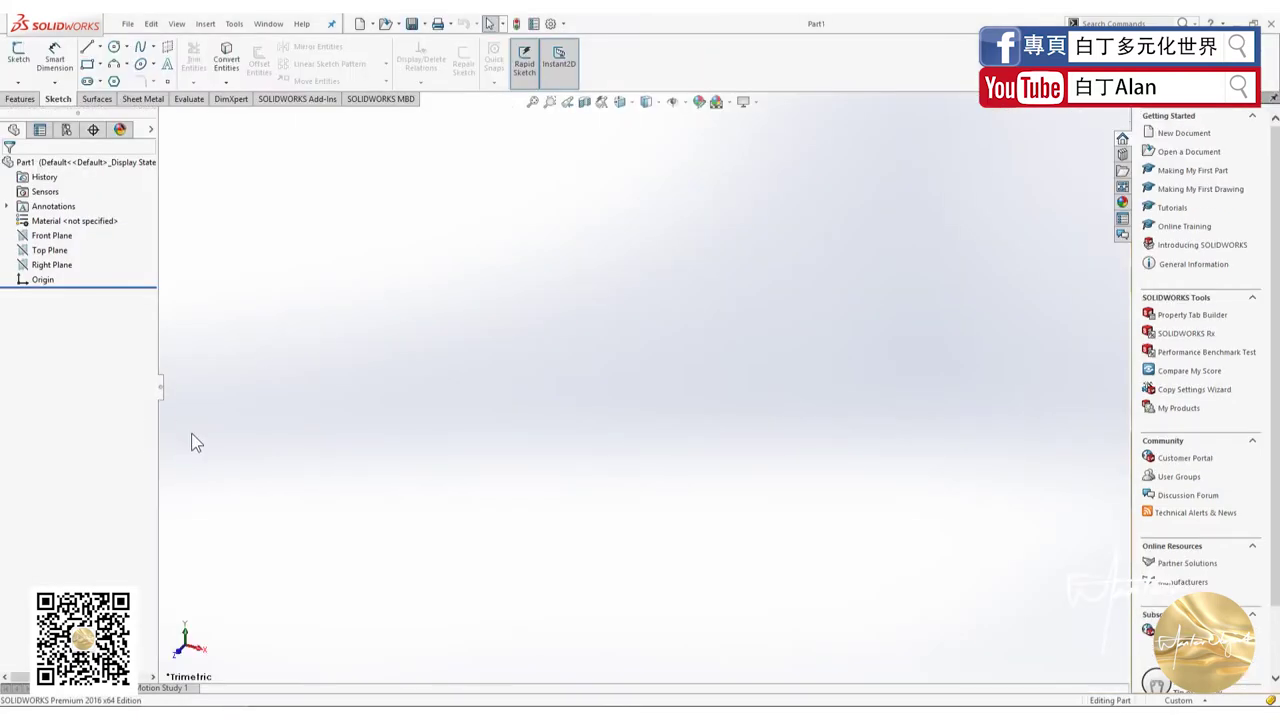
click(50, 264)
click(48, 250)
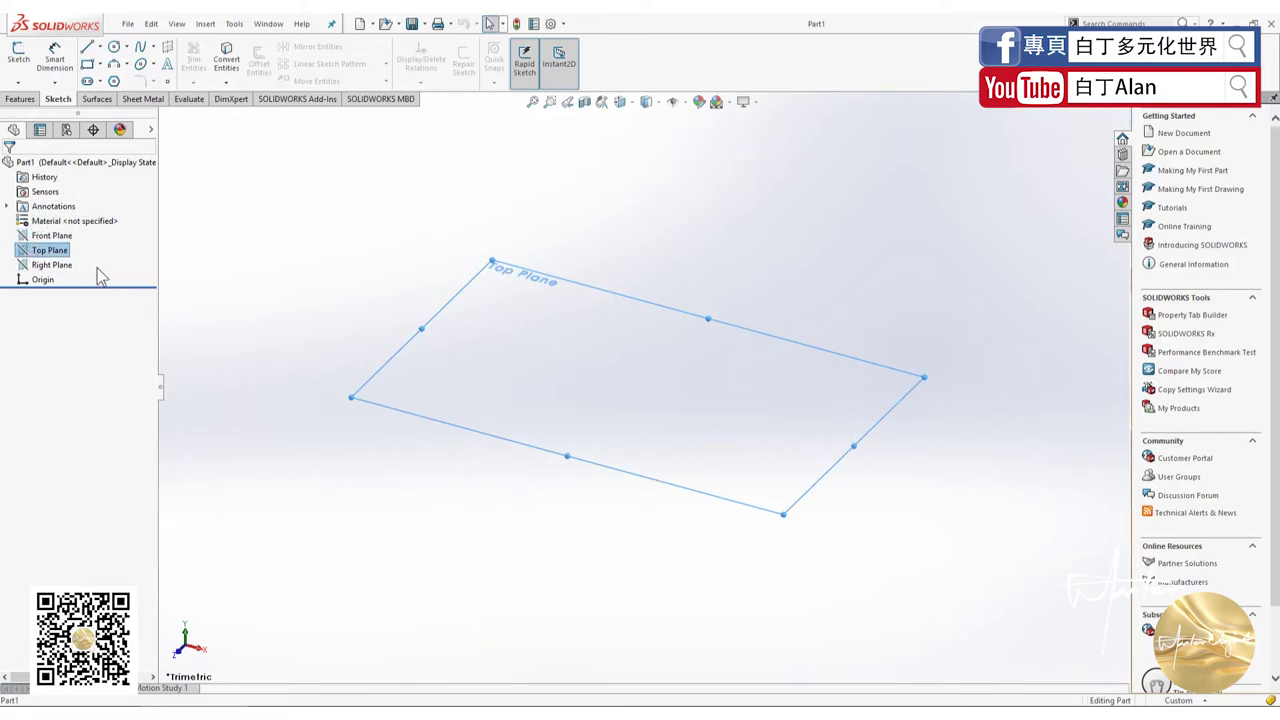
click(38, 265)
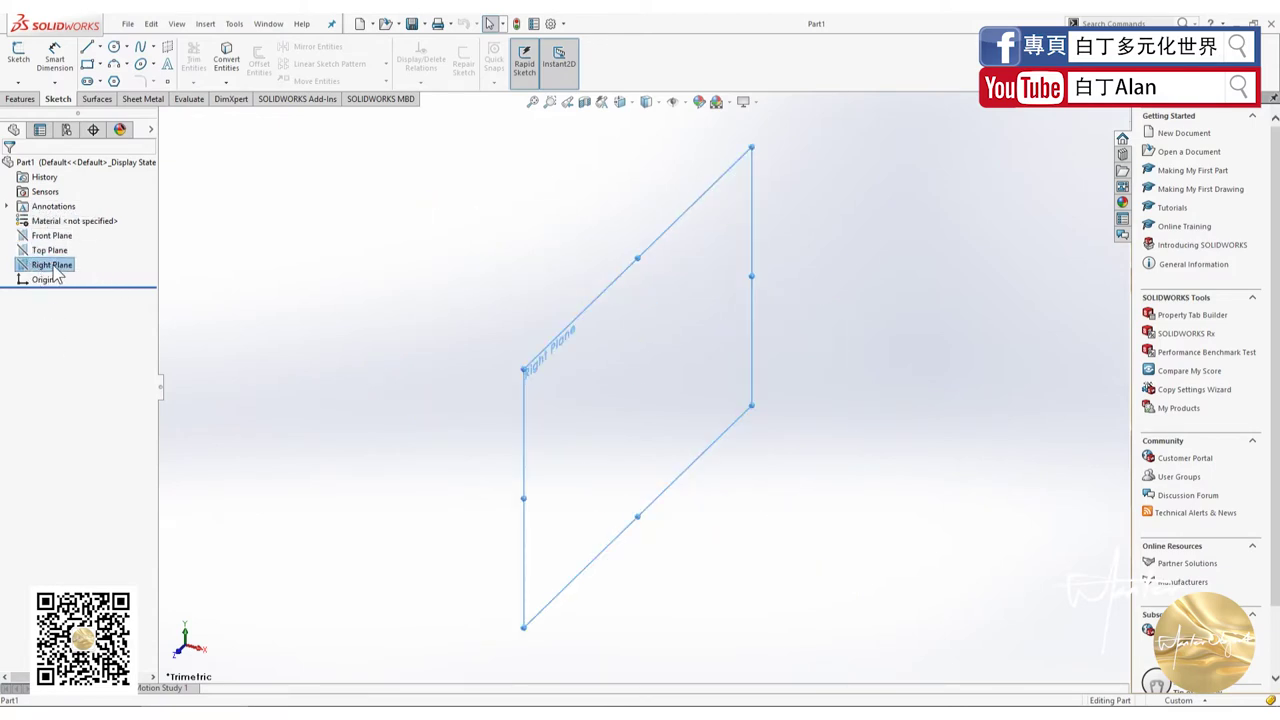
click(32, 251)
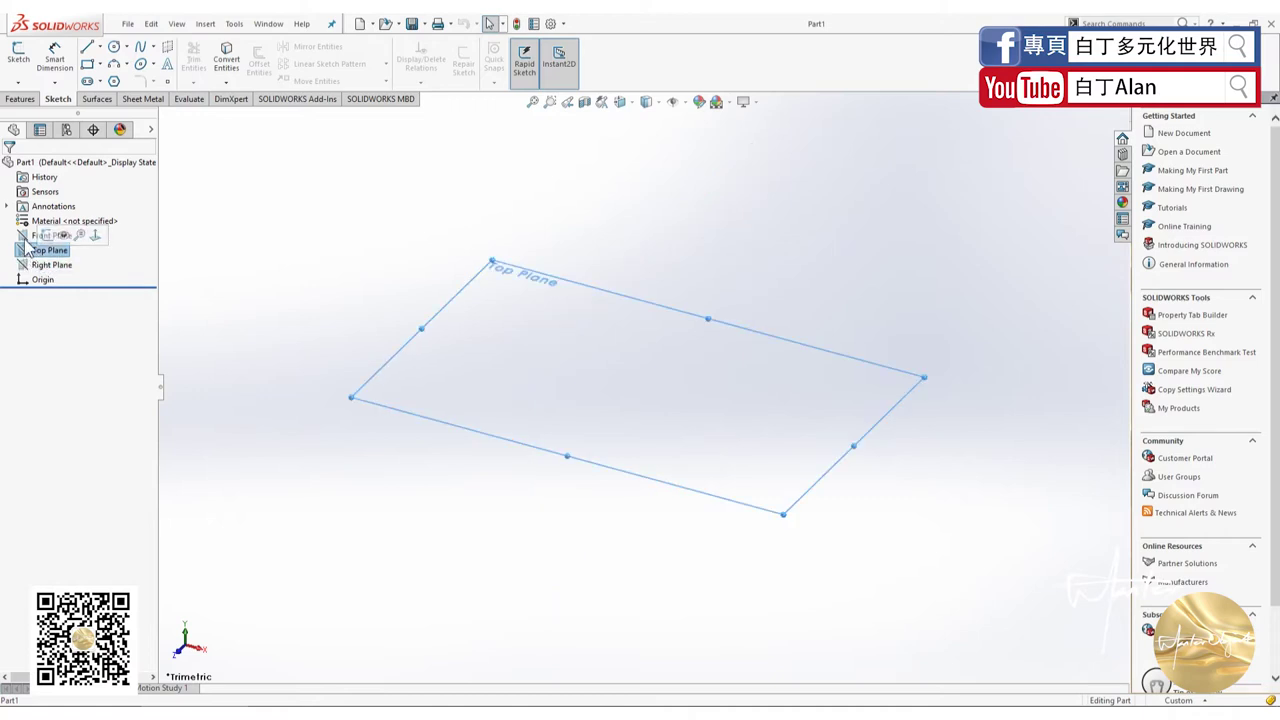
click(38, 236)
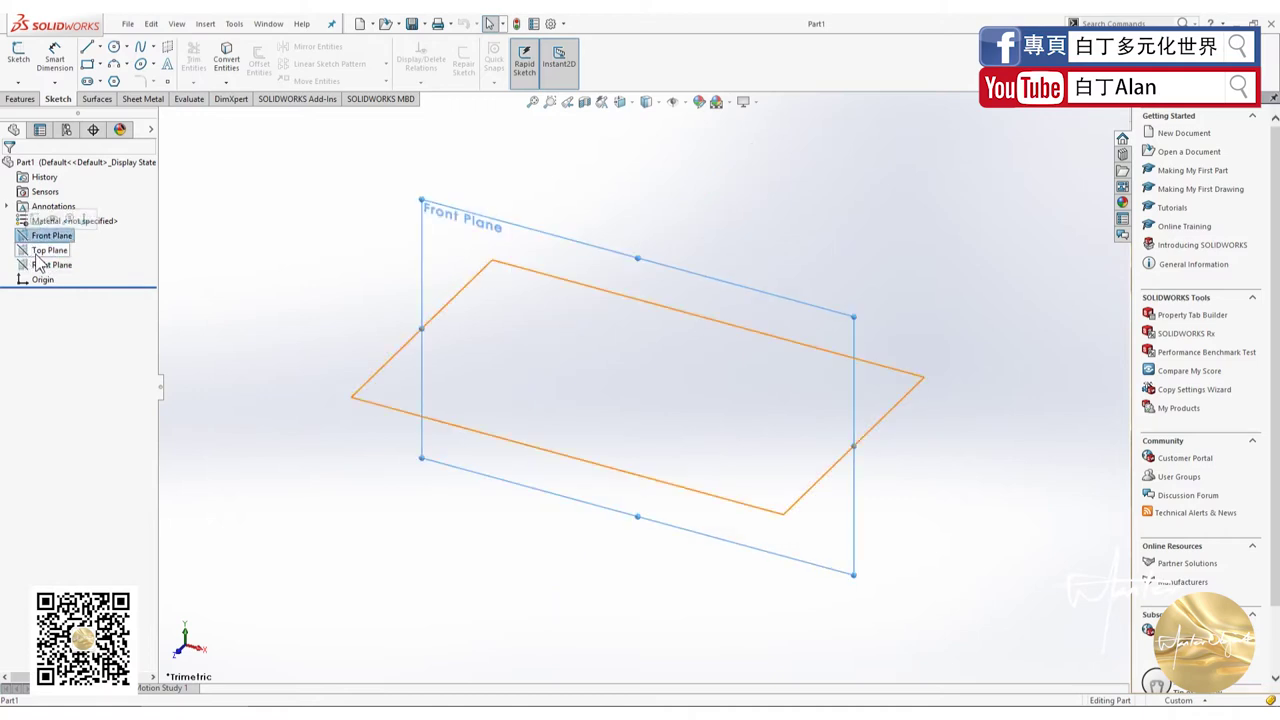
click(36, 256)
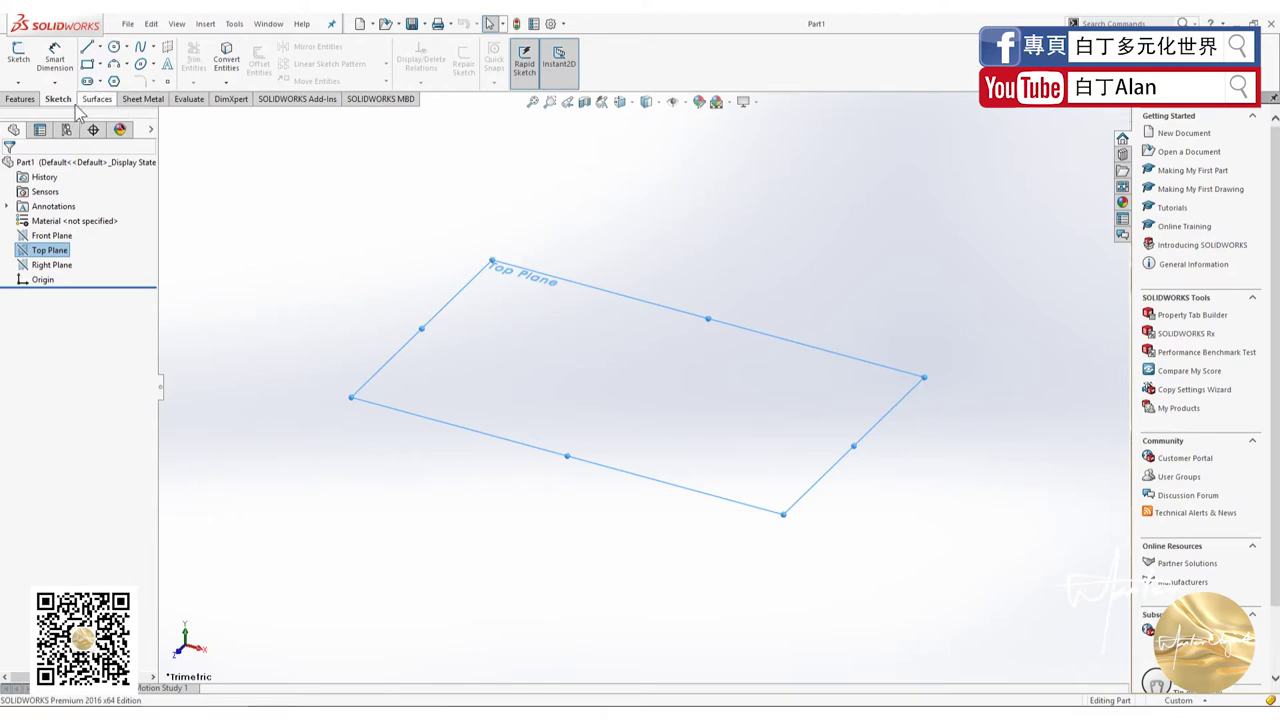
Start Sketch1 on the Top Plane, view it Normal To with Ctrl+8, and clear the selection.
click(19, 60)
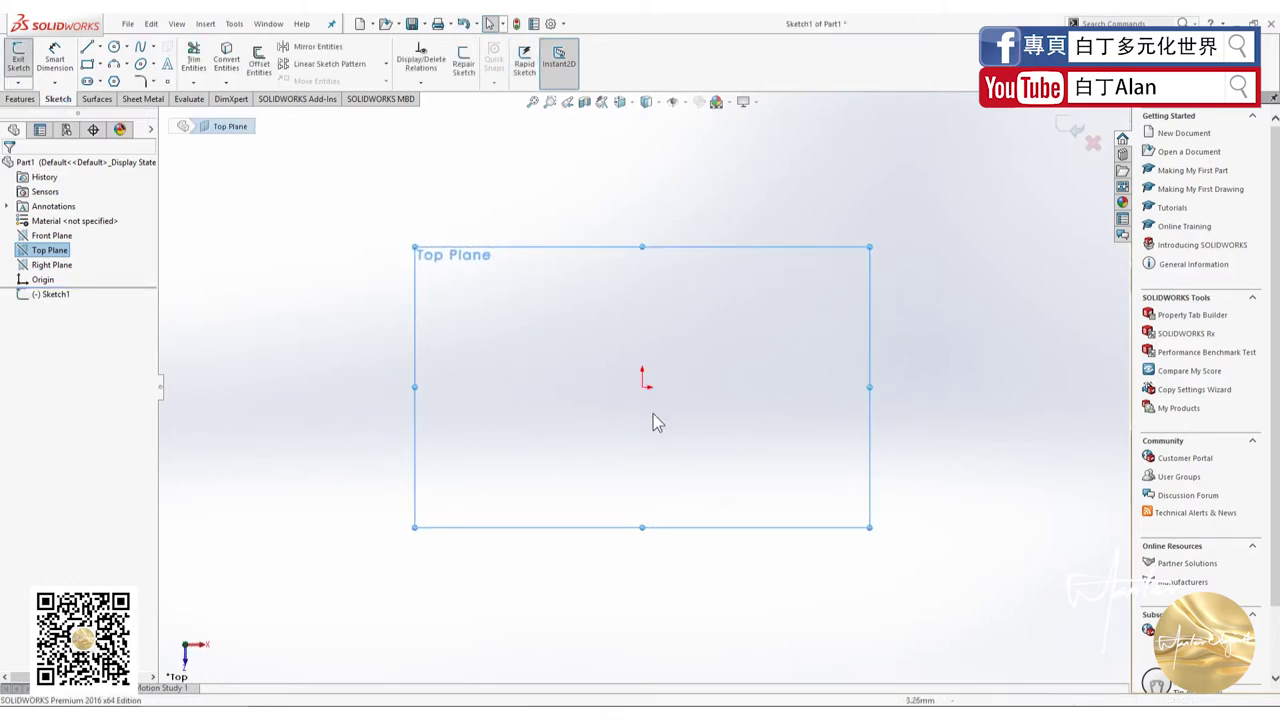
mouse_move(655, 419)
middle_down()
mouse_move(630, 314)
mouse_move(531, 398)
mouse_move(643, 314)
mouse_move(571, 363)
middle_up()
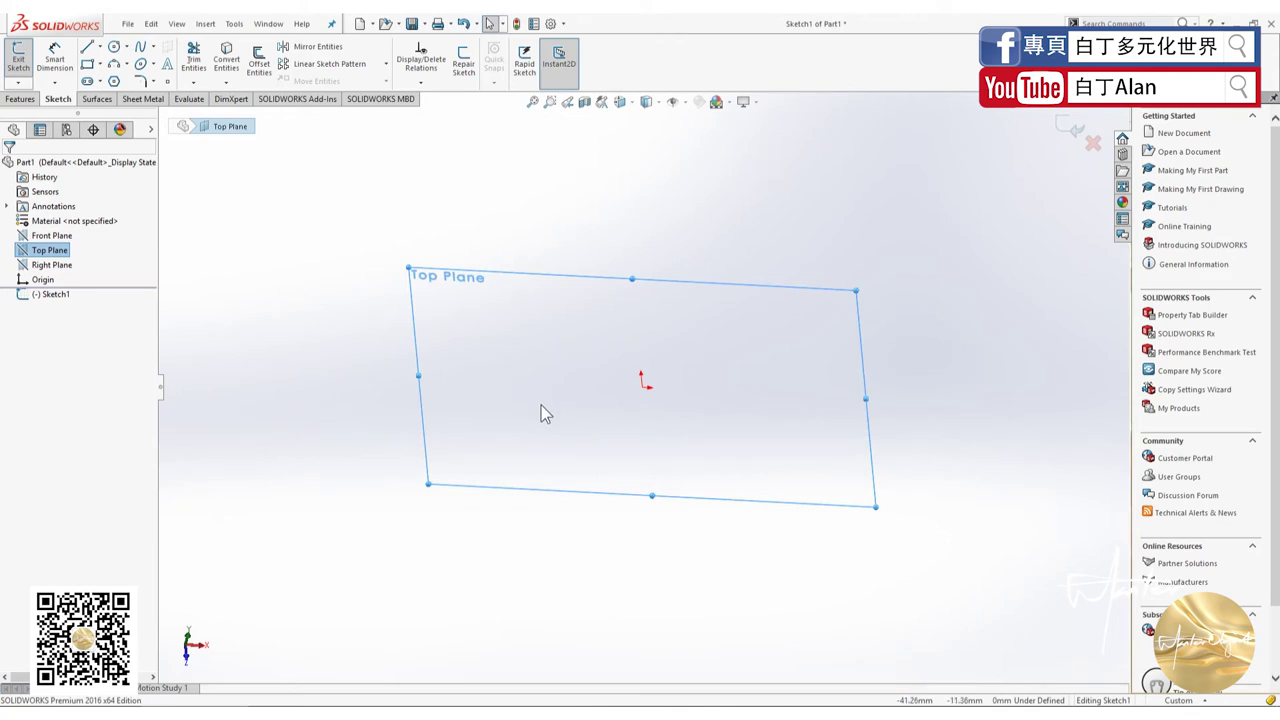
key(ctrl+8)
click(312, 240)
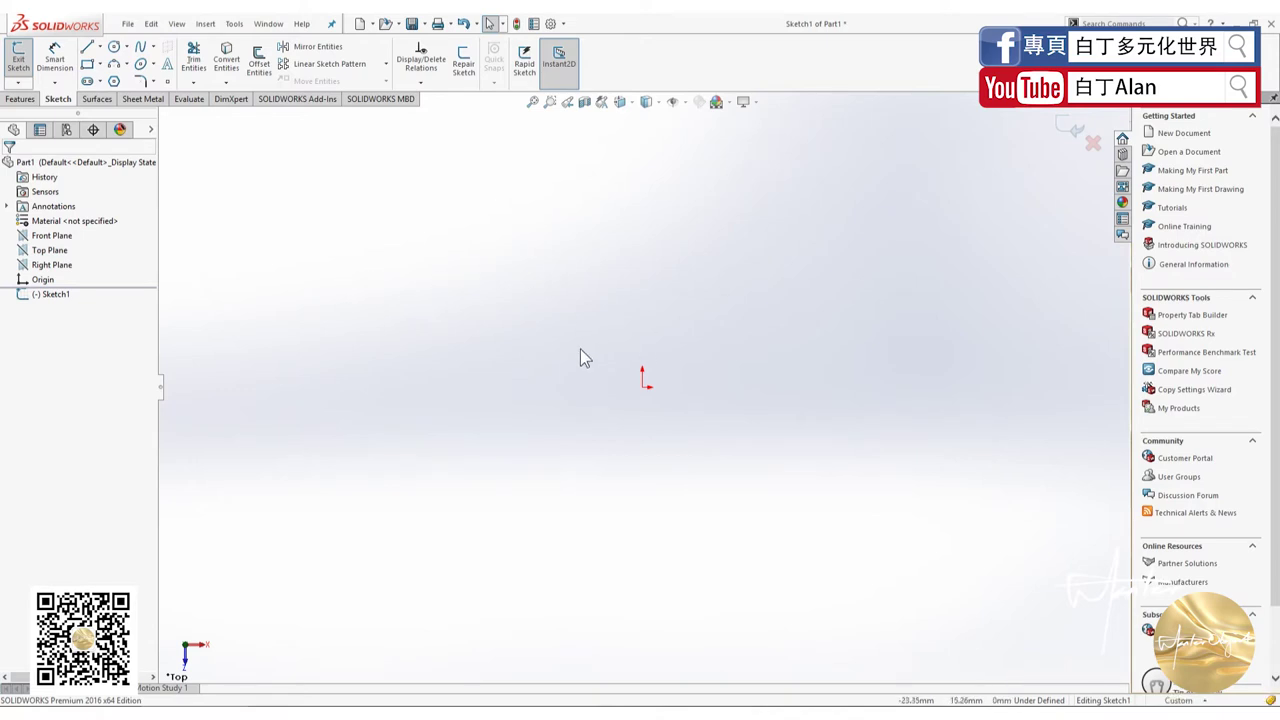
Draw a first chain of three connected lines starting at the origin.
click(88, 48)
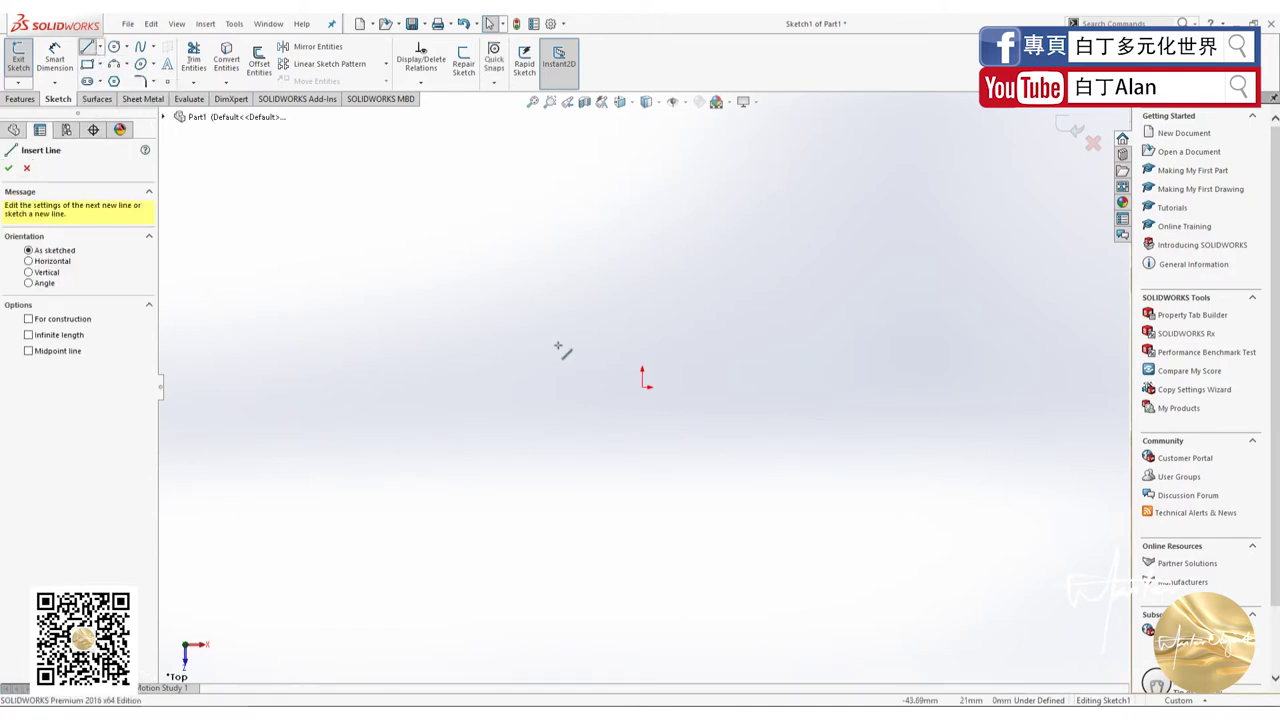
click(643, 384)
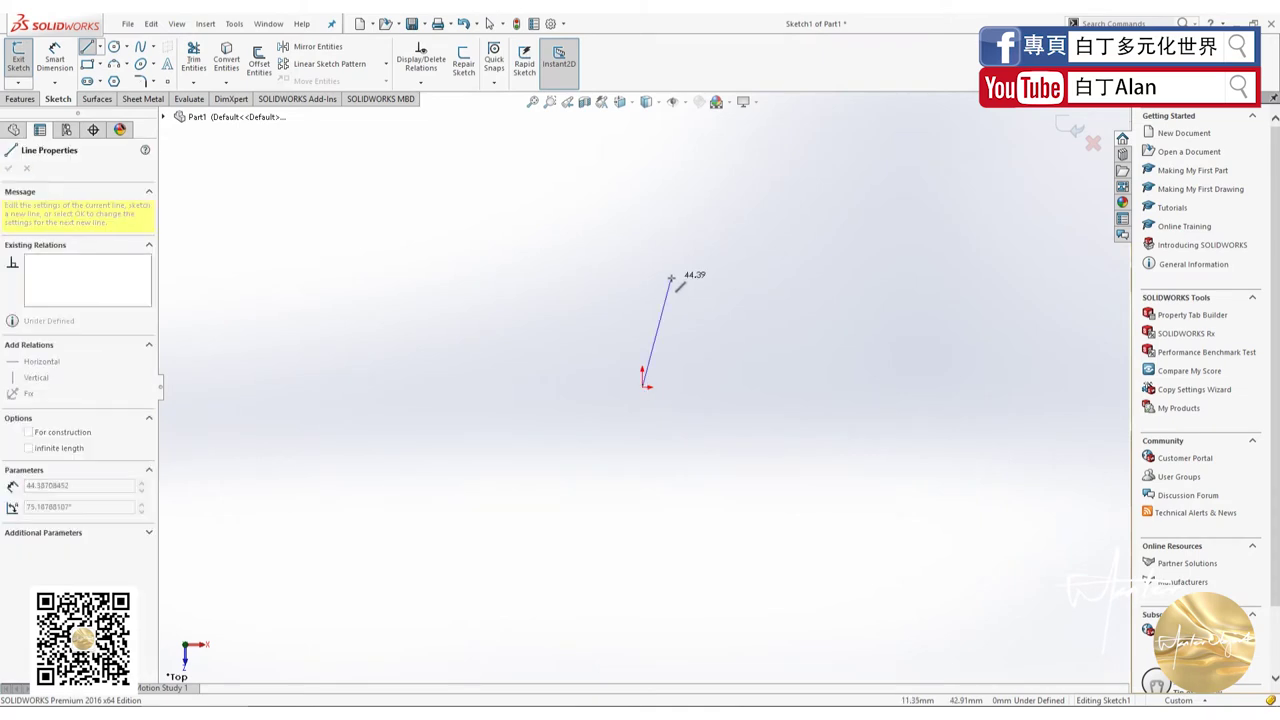
click(469, 246)
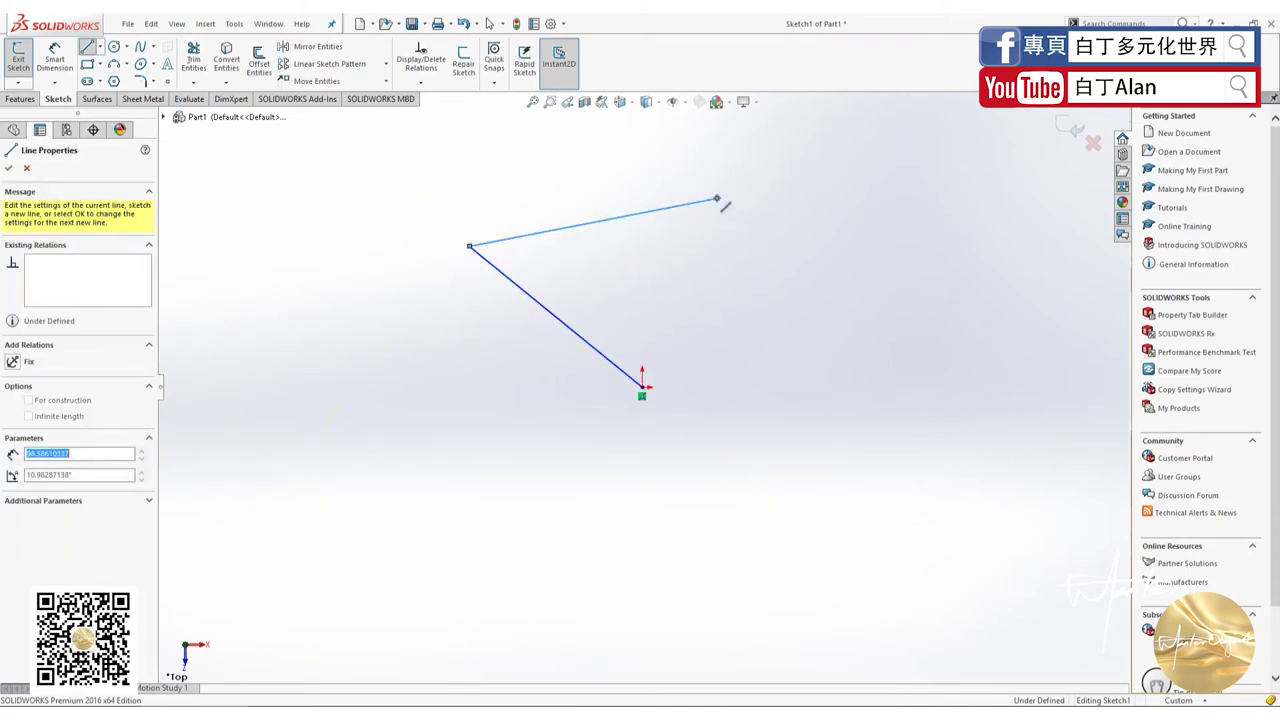
click(716, 199)
click(757, 285)
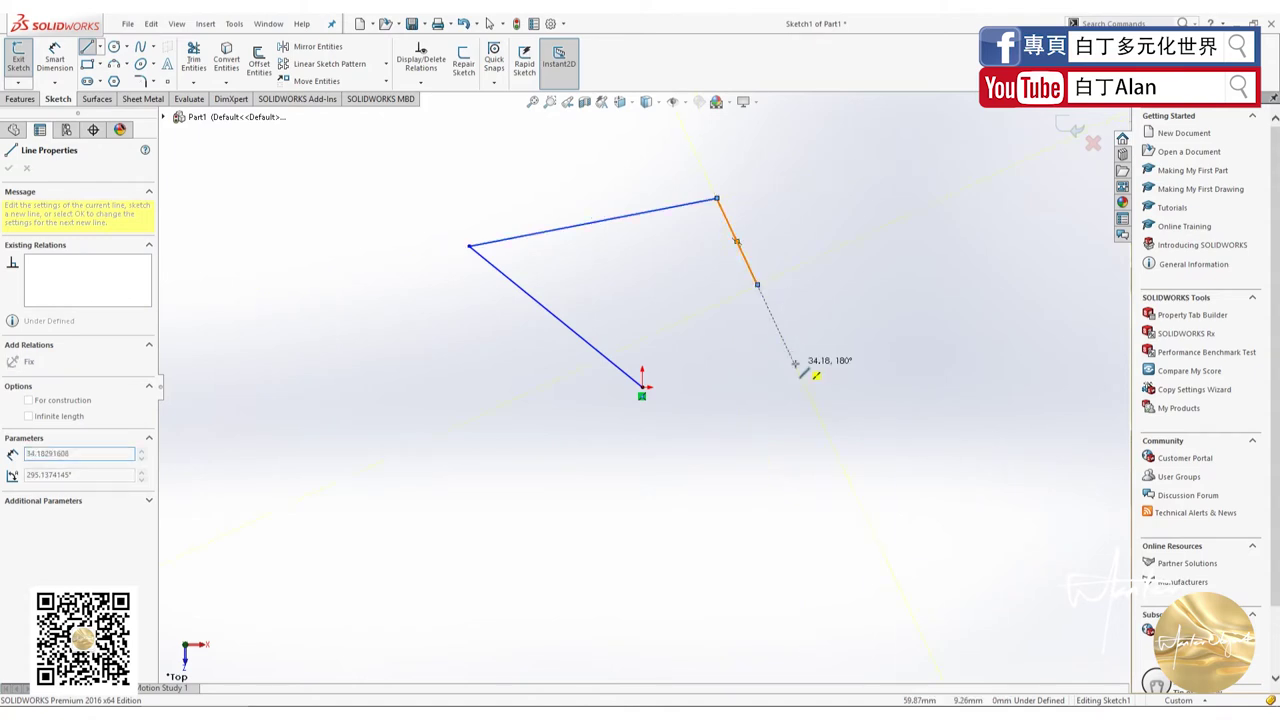
key(Escape)
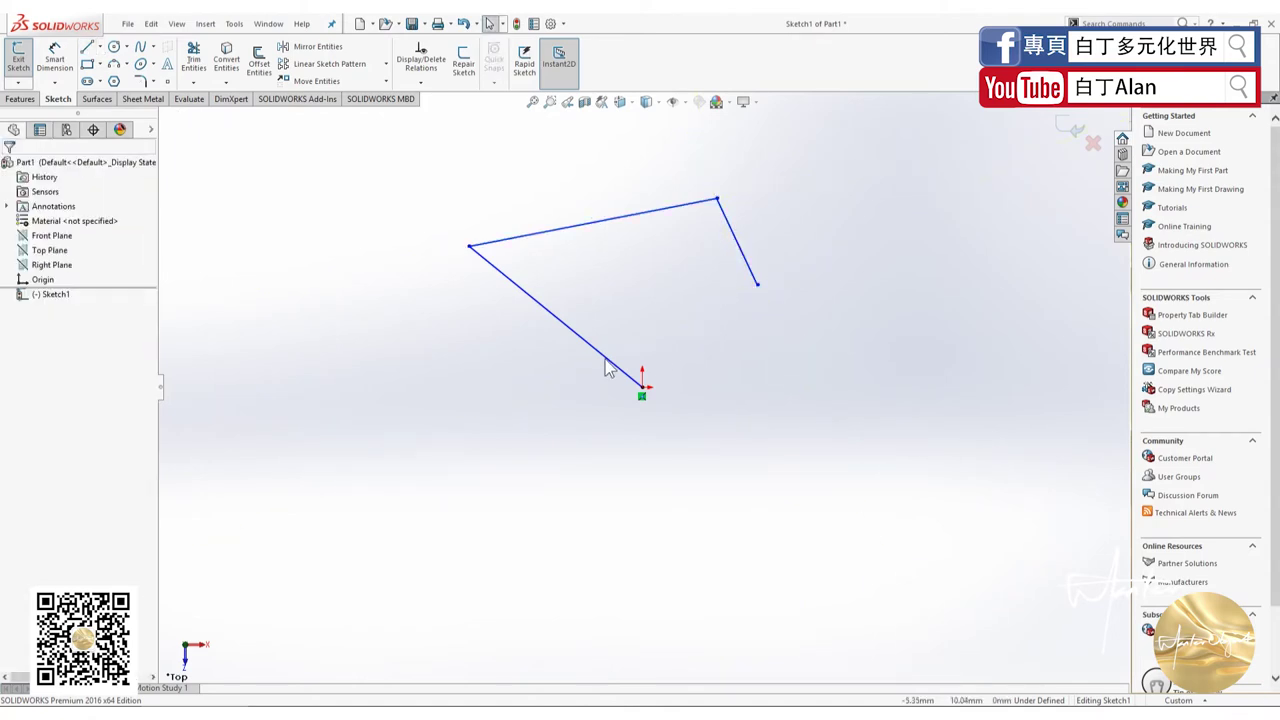
Draw a second three-line chain from the origin, going right, down, then left.
click(87, 46)
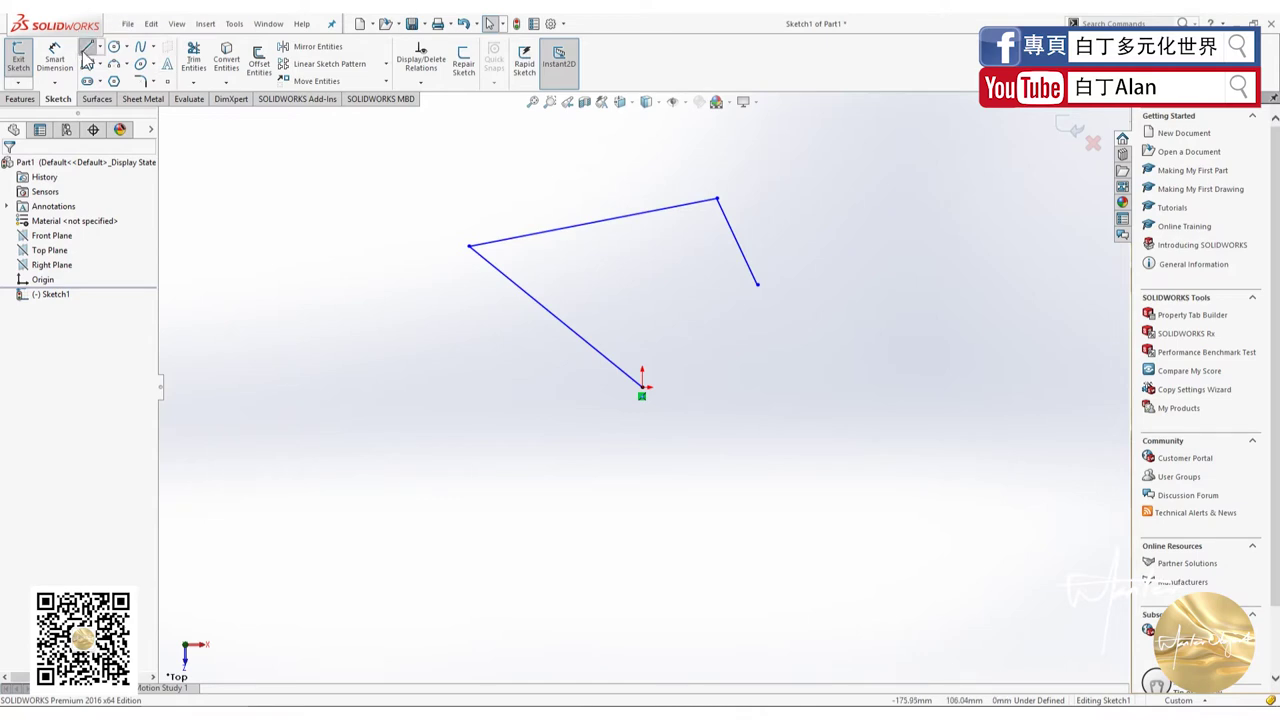
click(642, 387)
click(796, 340)
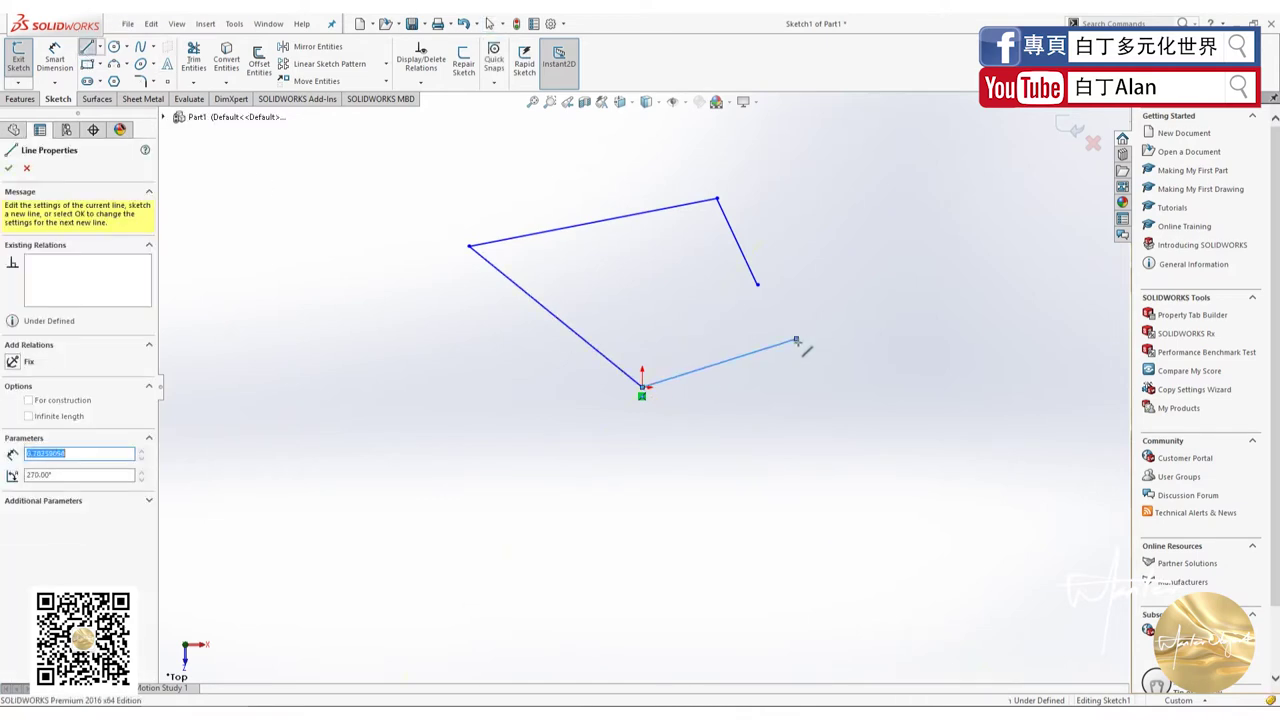
right_click(834, 388)
key(Escape)
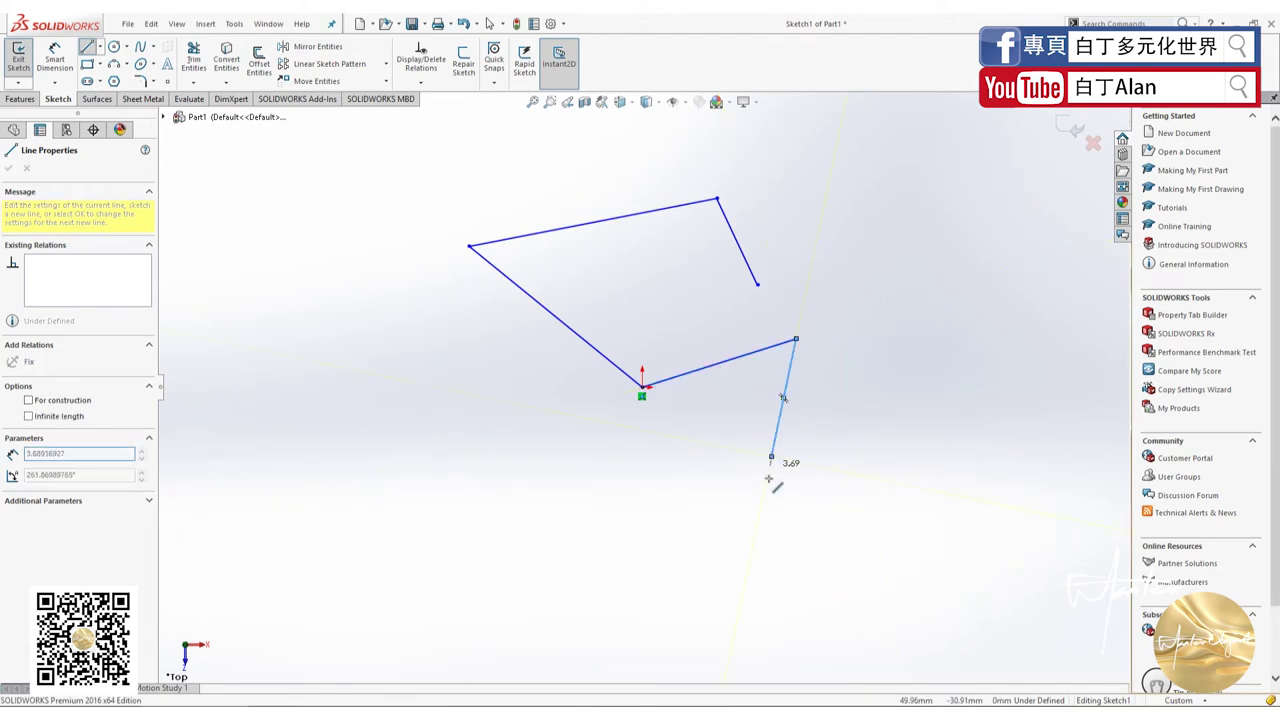
click(771, 456)
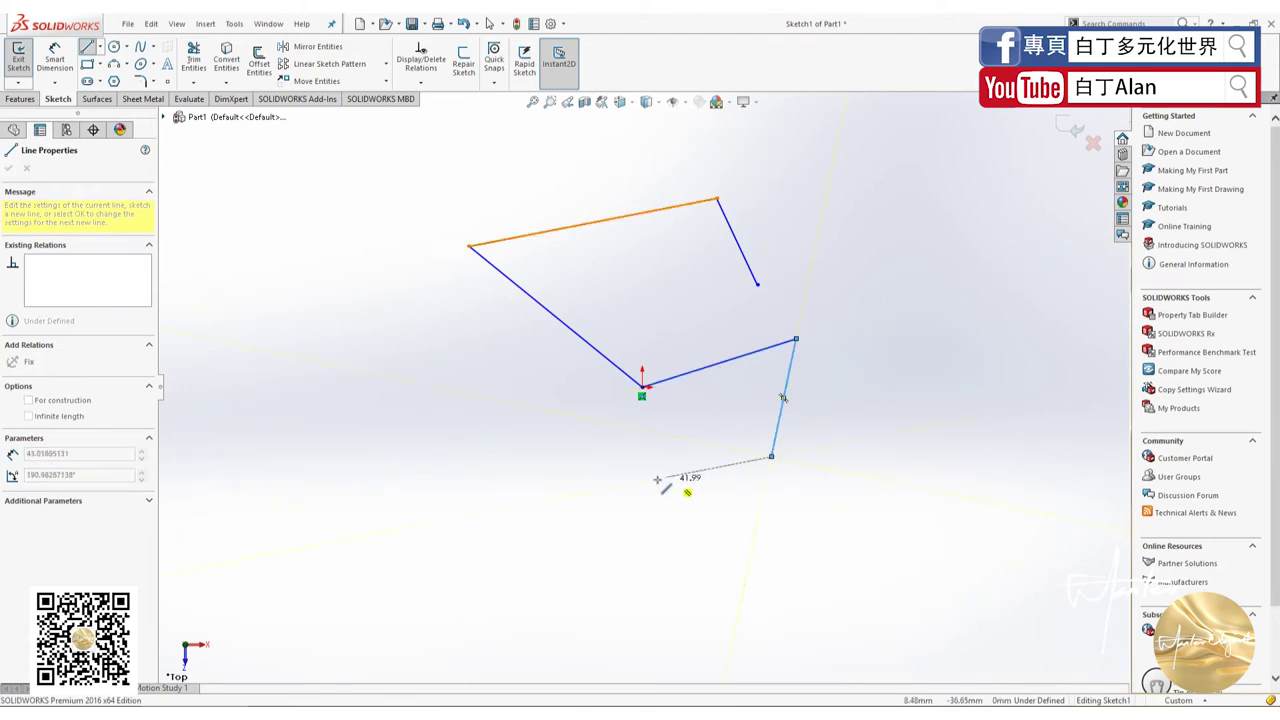
right_click(534, 446)
click(455, 427)
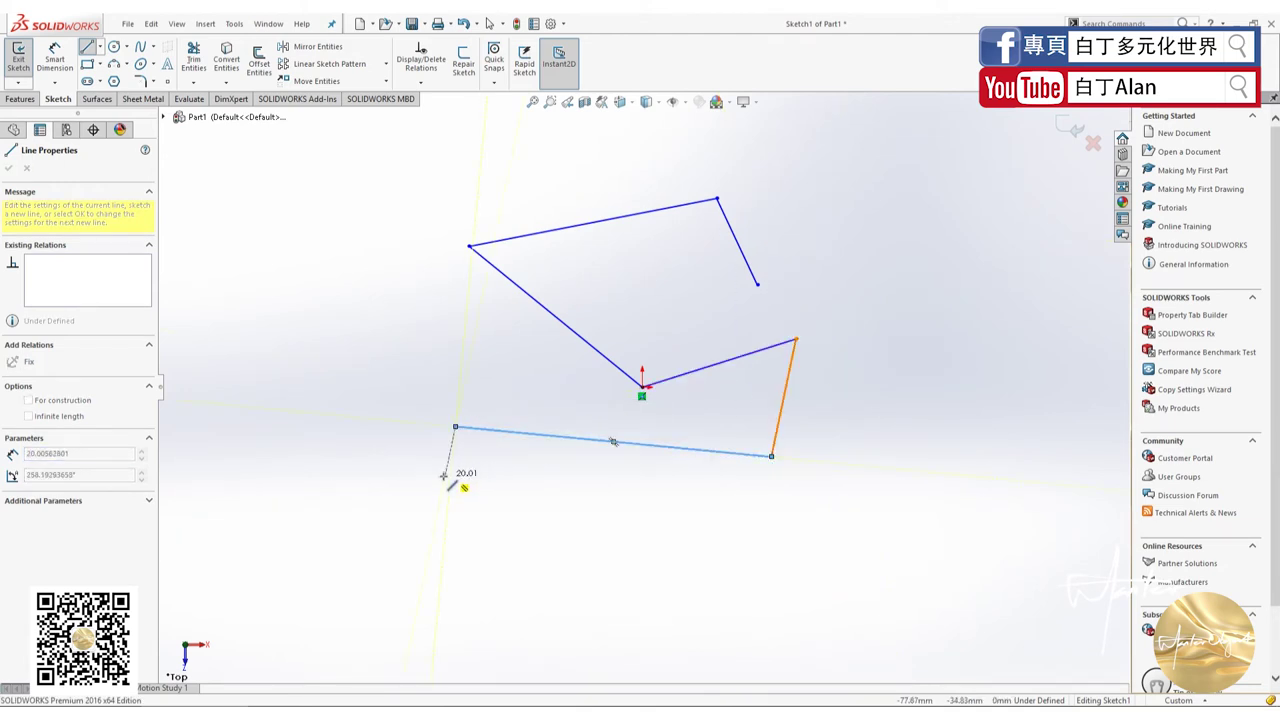
key(Escape)
Box-select all six lines and delete them from Sketch1.
drag(829, 514, 398, 140)
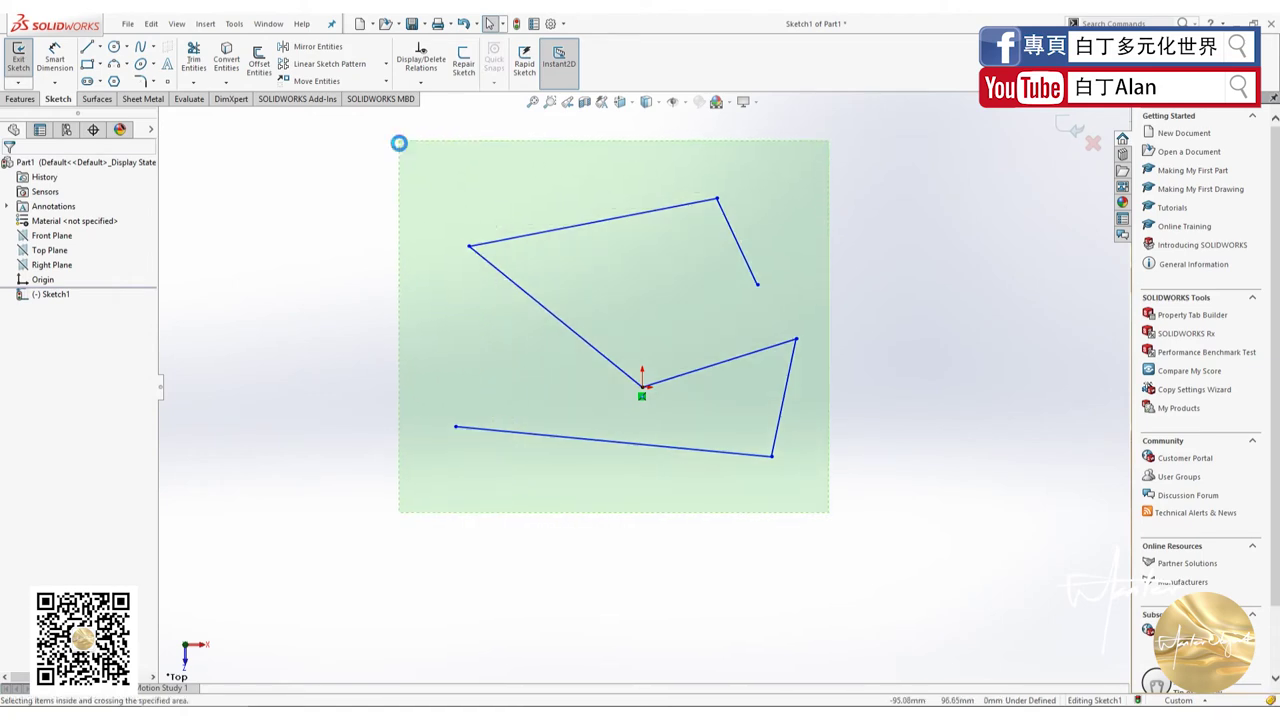
key(Delete)
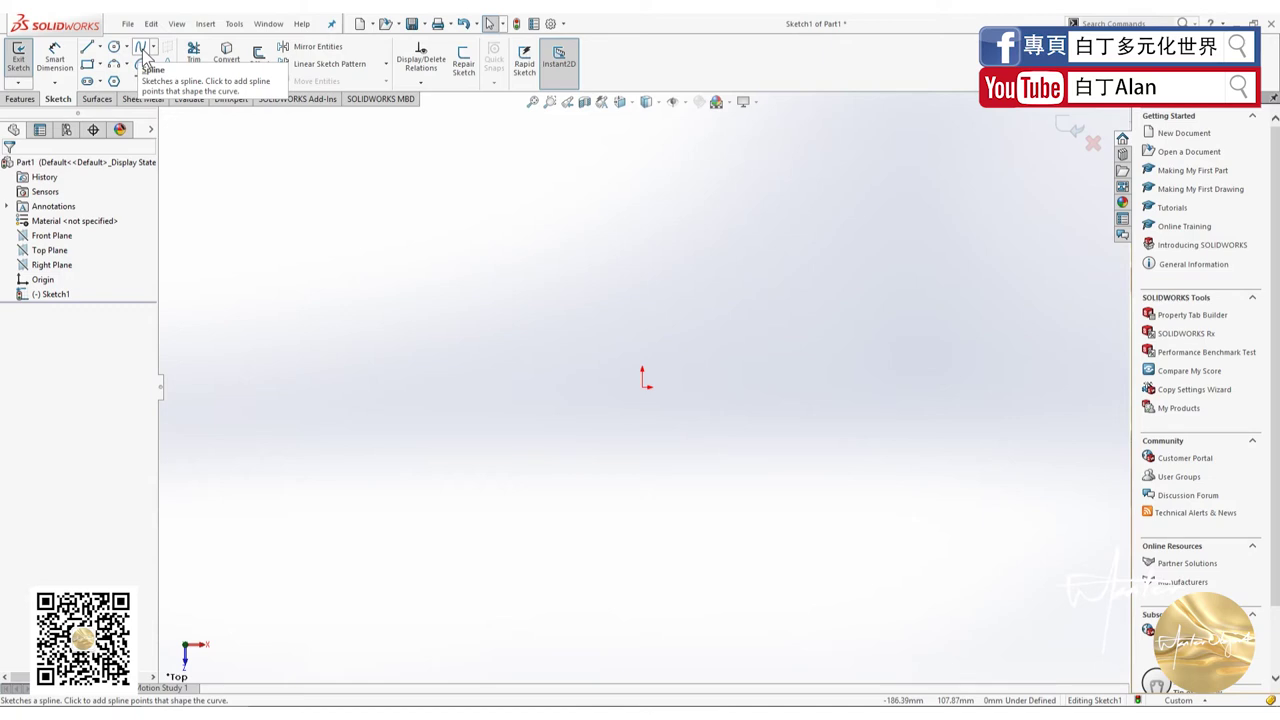
Draw a five-point spline rising to a peak, dipping low, and ending high on the right.
click(143, 50)
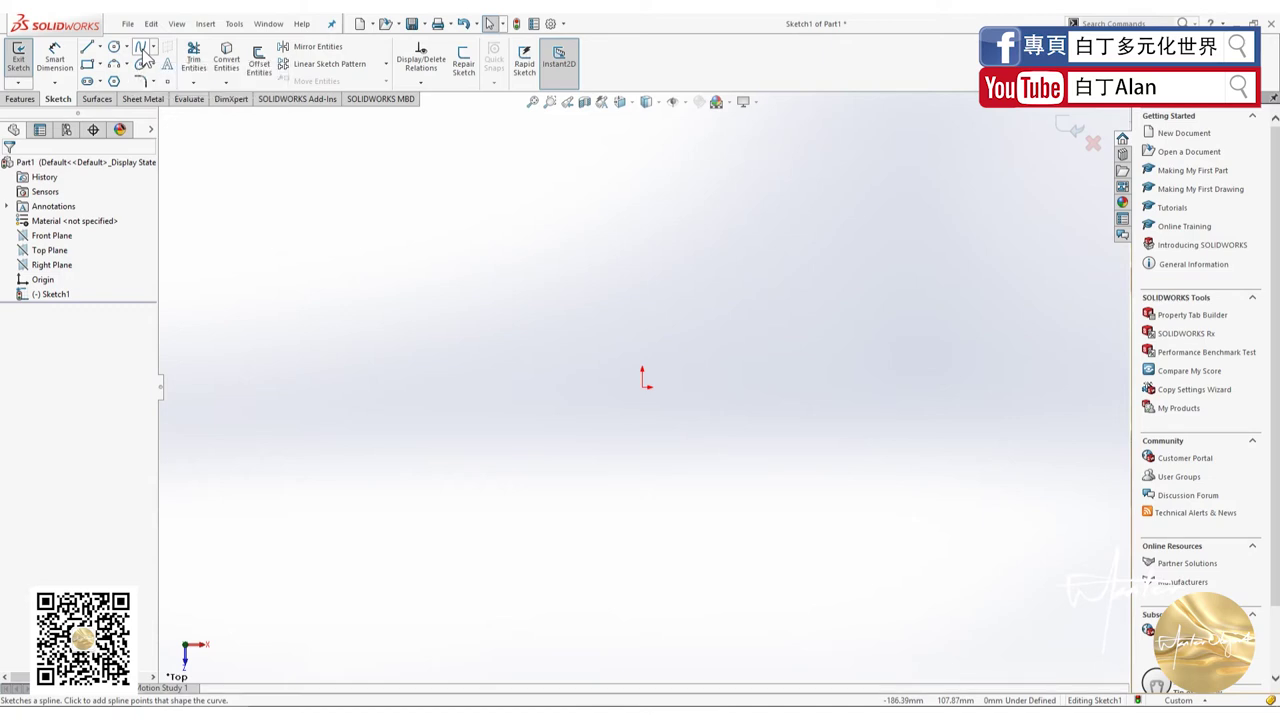
click(381, 336)
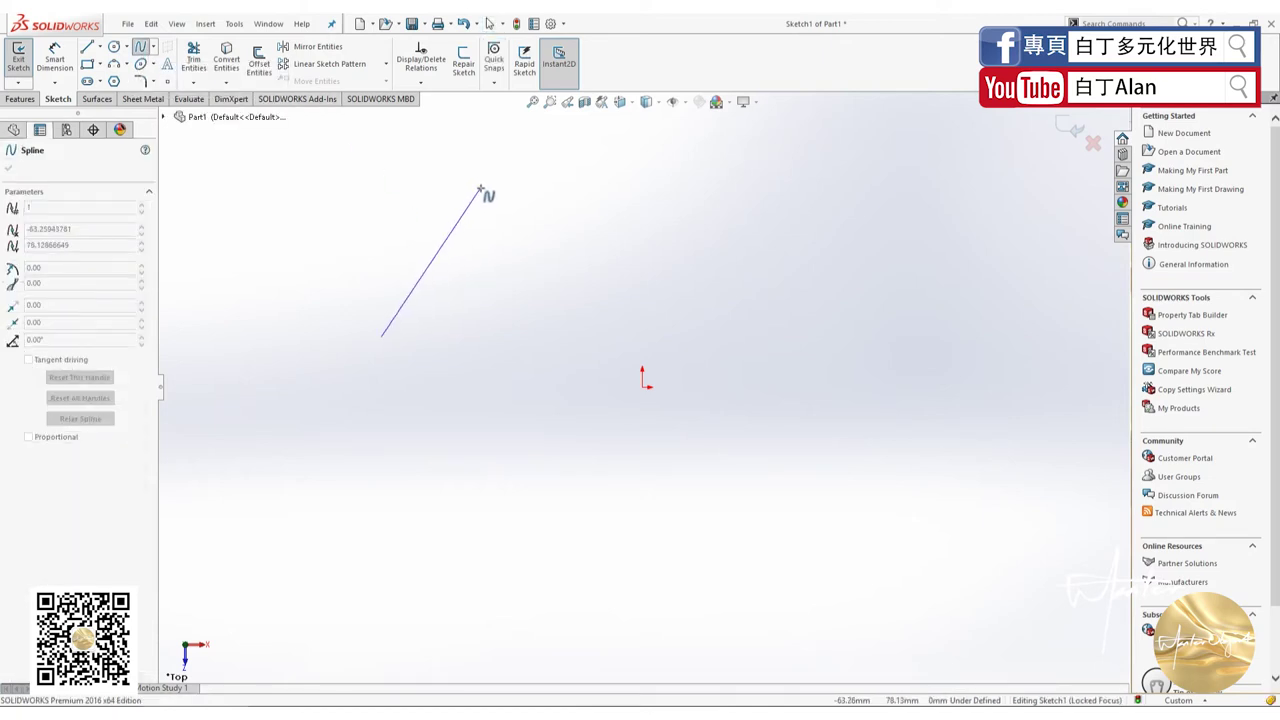
click(481, 187)
click(705, 321)
click(801, 424)
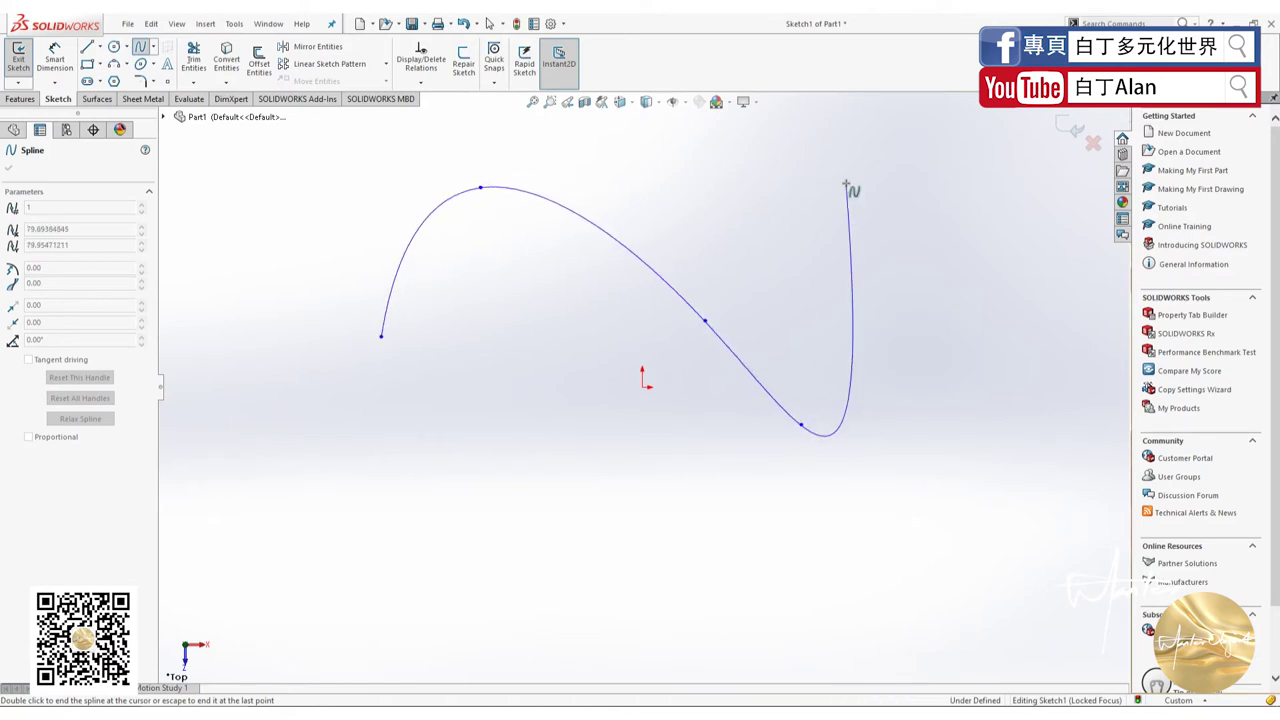
click(846, 182)
double_click(775, 195)
key(Escape)
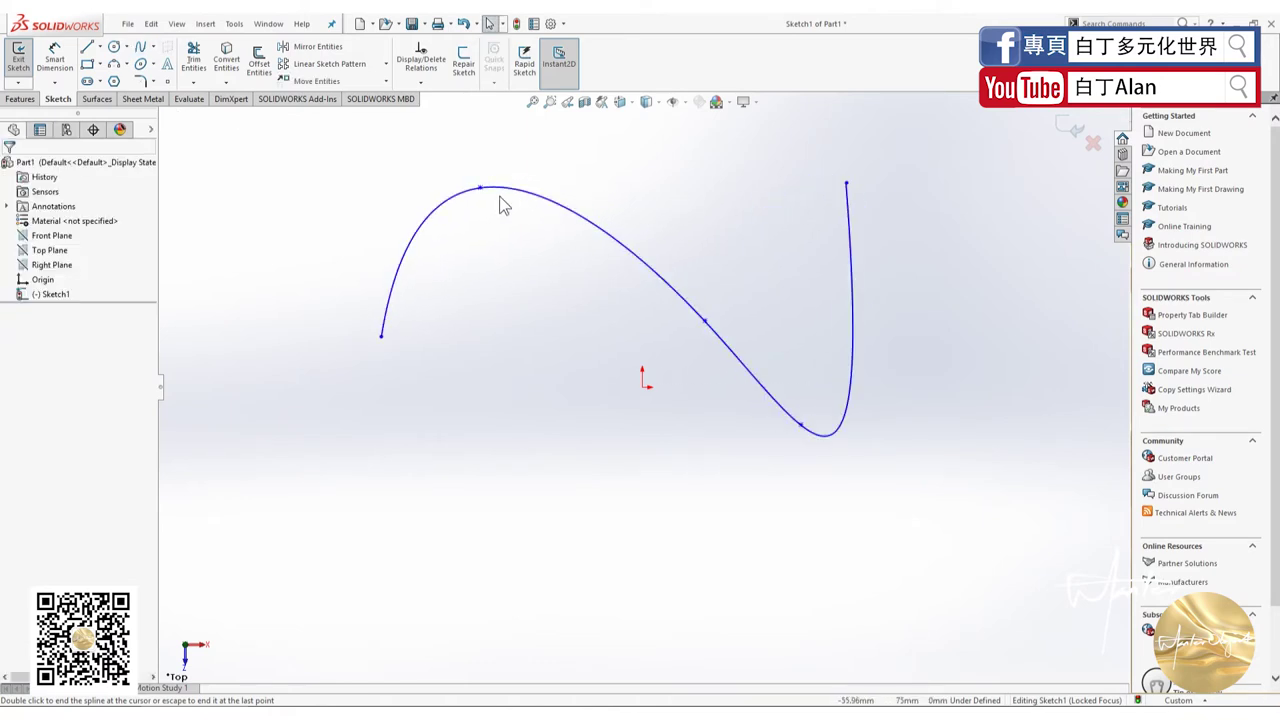
Reshape the spline by dragging its peak point down and adjusting its tangent handles.
click(481, 193)
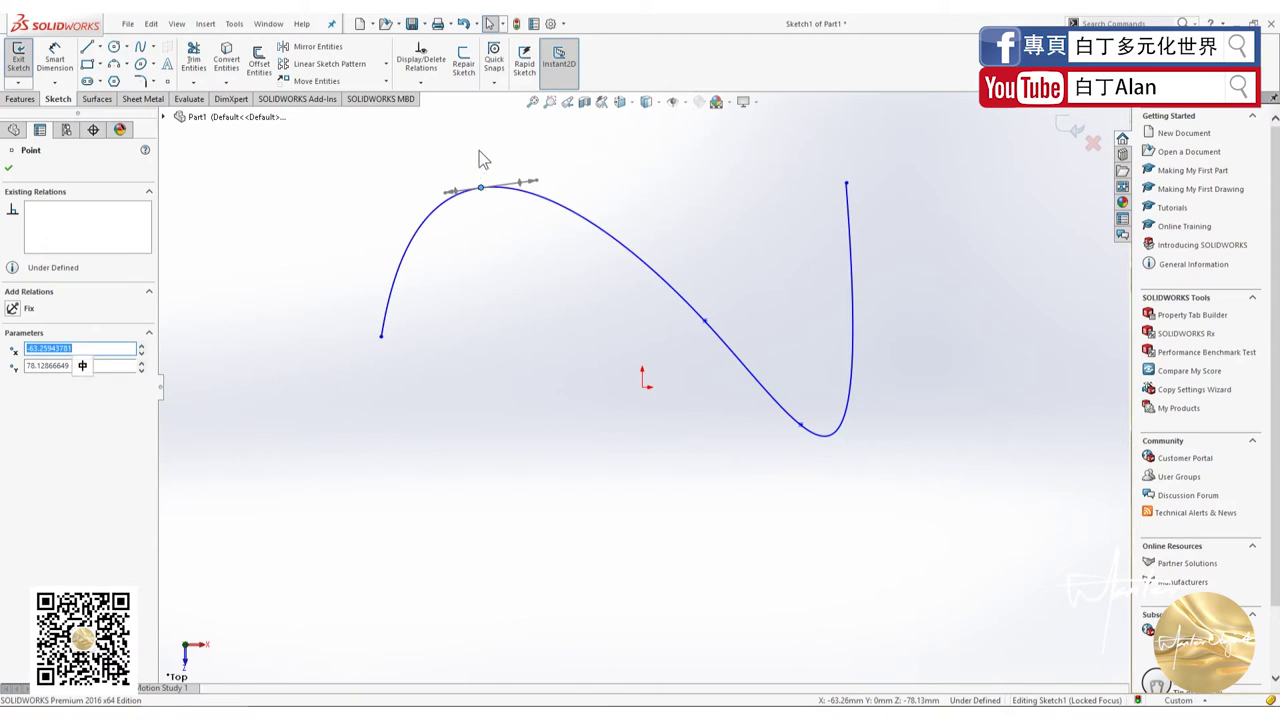
mouse_move(481, 193)
mouse_down()
mouse_move(448, 206)
mouse_move(473, 438)
mouse_move(403, 464)
mouse_move(400, 443)
mouse_up()
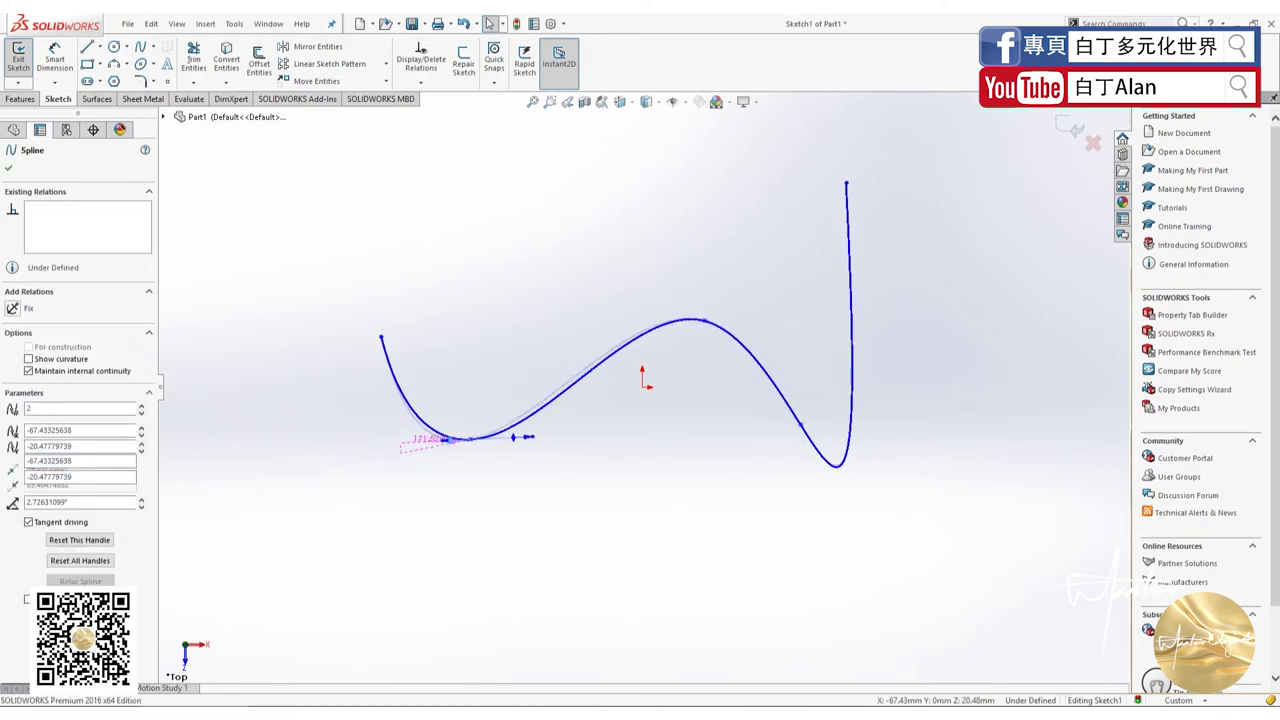
click(452, 441)
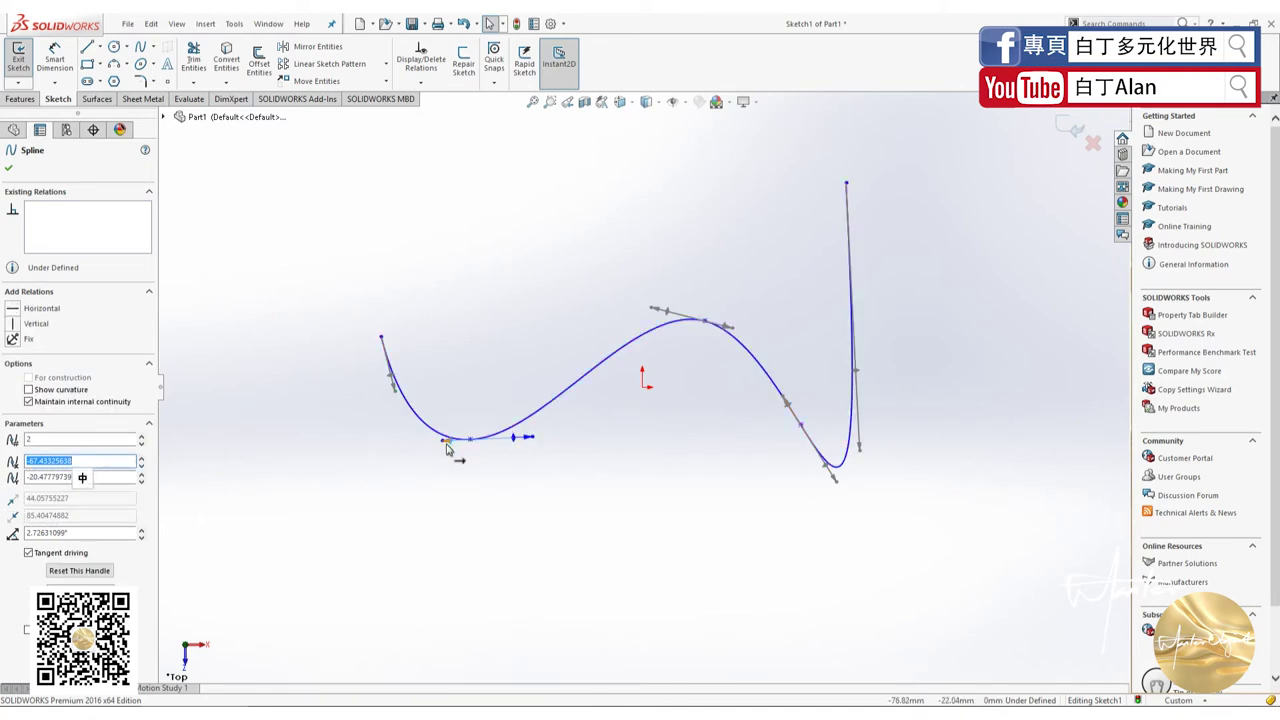
mouse_move(447, 448)
mouse_down()
mouse_move(392, 449)
mouse_move(538, 454)
mouse_move(530, 440)
mouse_move(514, 447)
mouse_up()
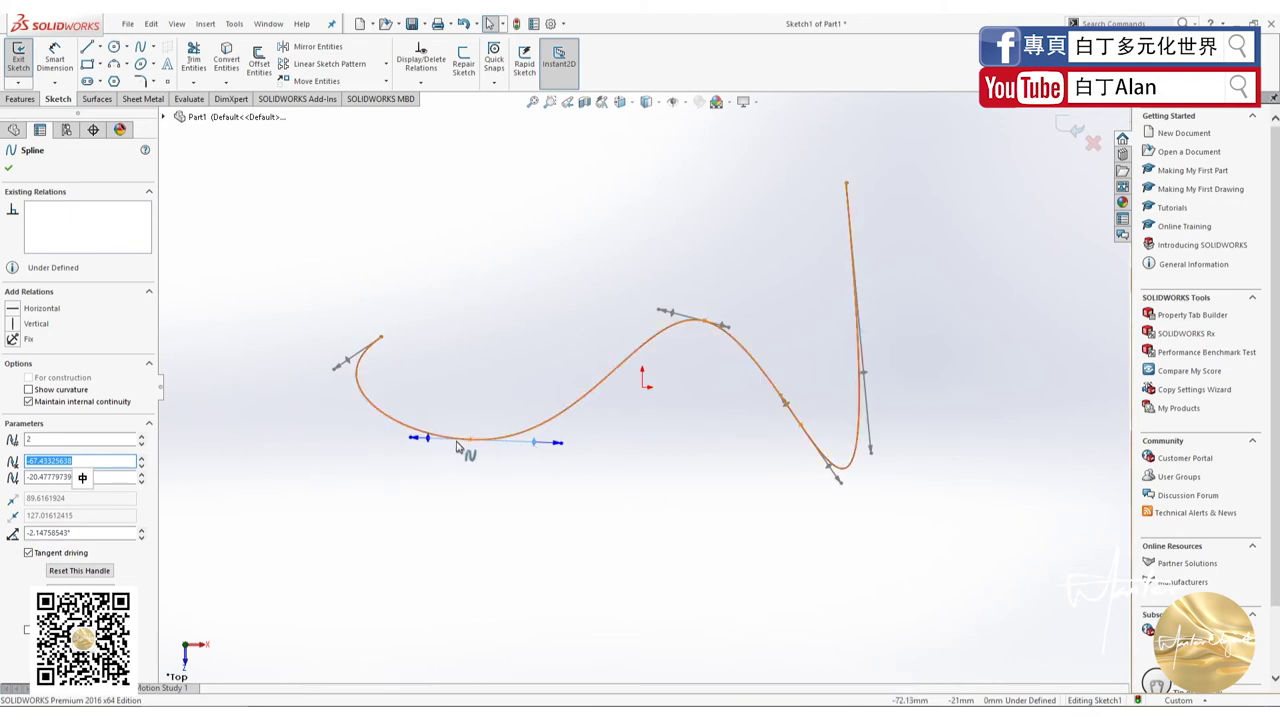
drag(534, 442, 519, 484)
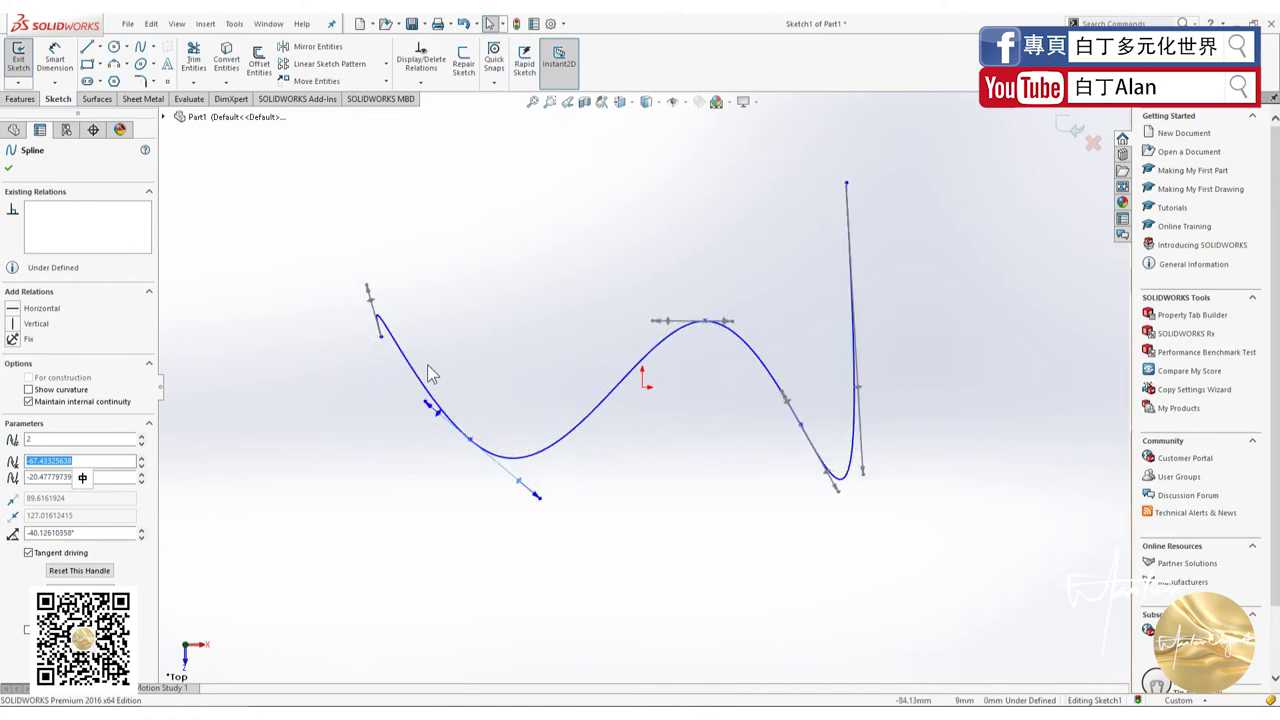
Box-select the reshaped spline and delete it, leaving Sketch1 empty.
click(428, 373)
drag(880, 575, 408, 328)
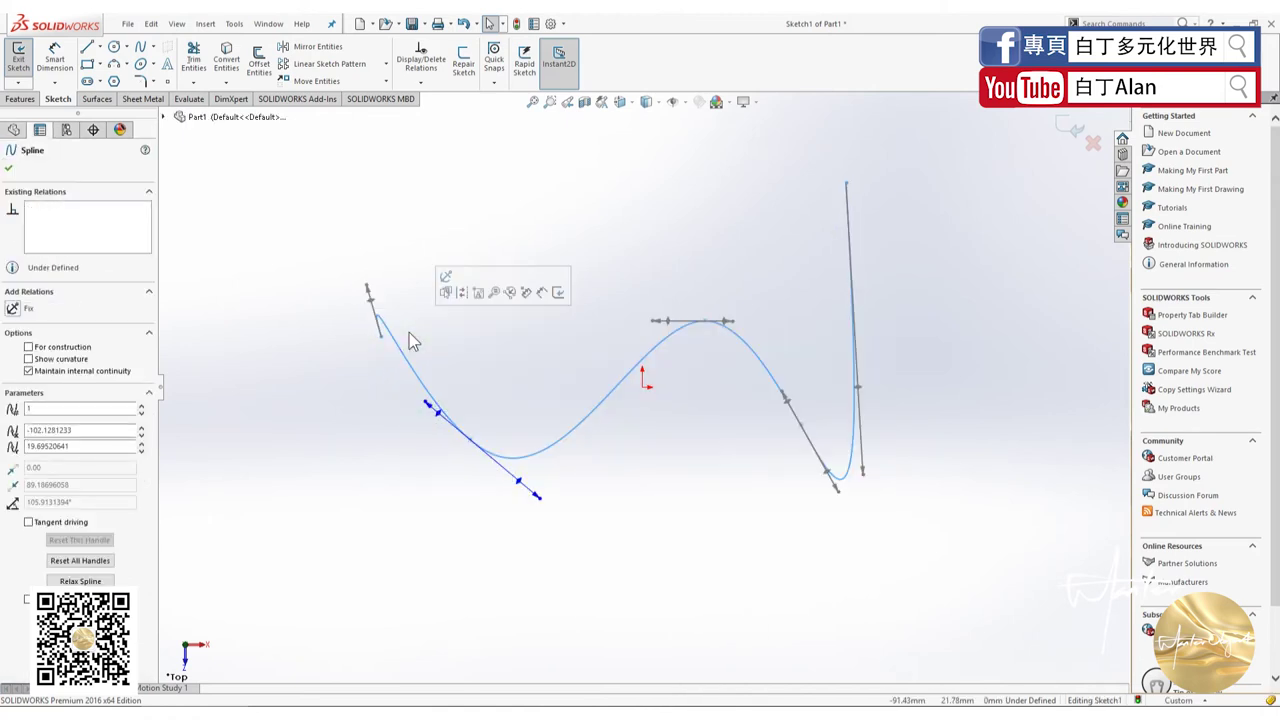
key(Delete)
click(114, 65)
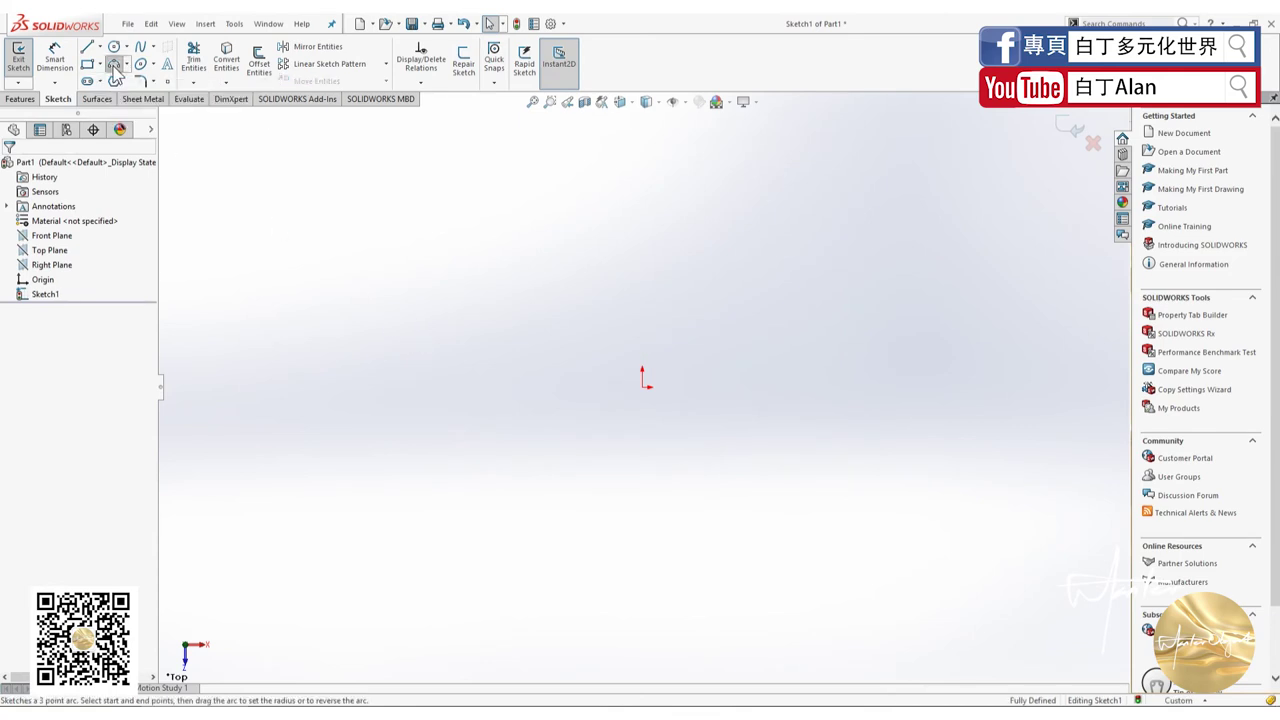
click(518, 387)
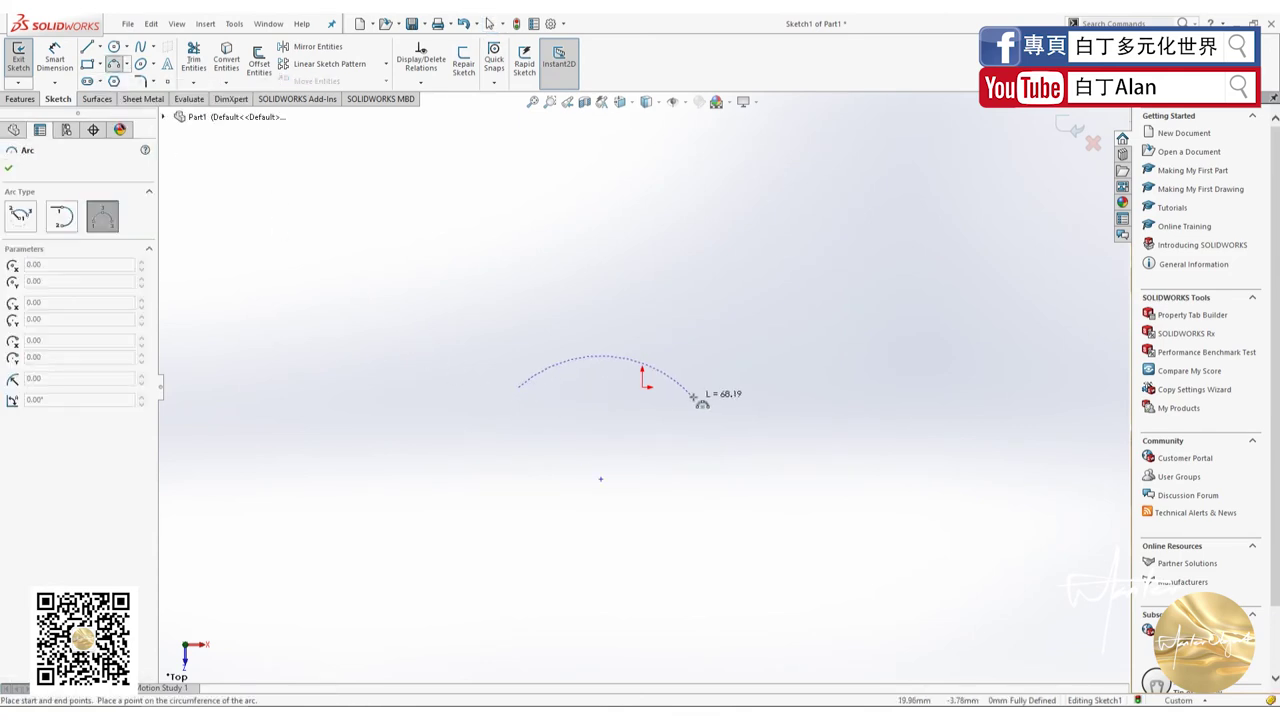
click(762, 387)
click(640, 272)
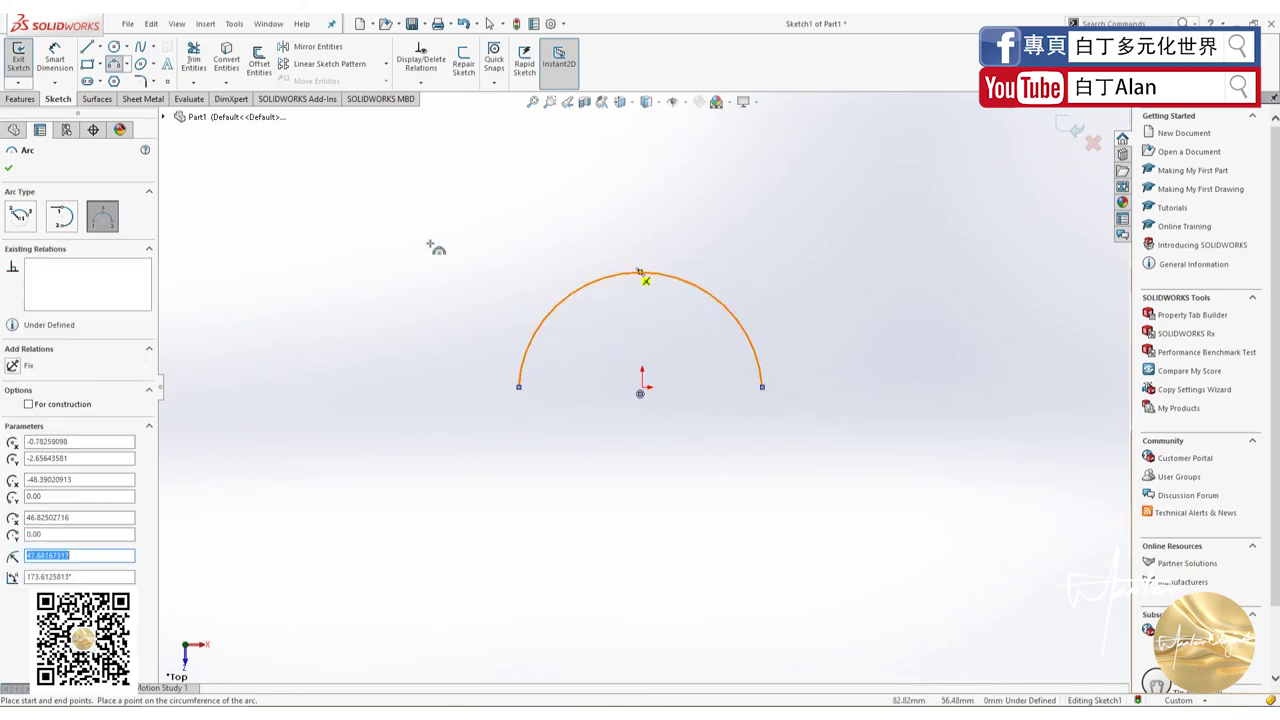
click(8, 168)
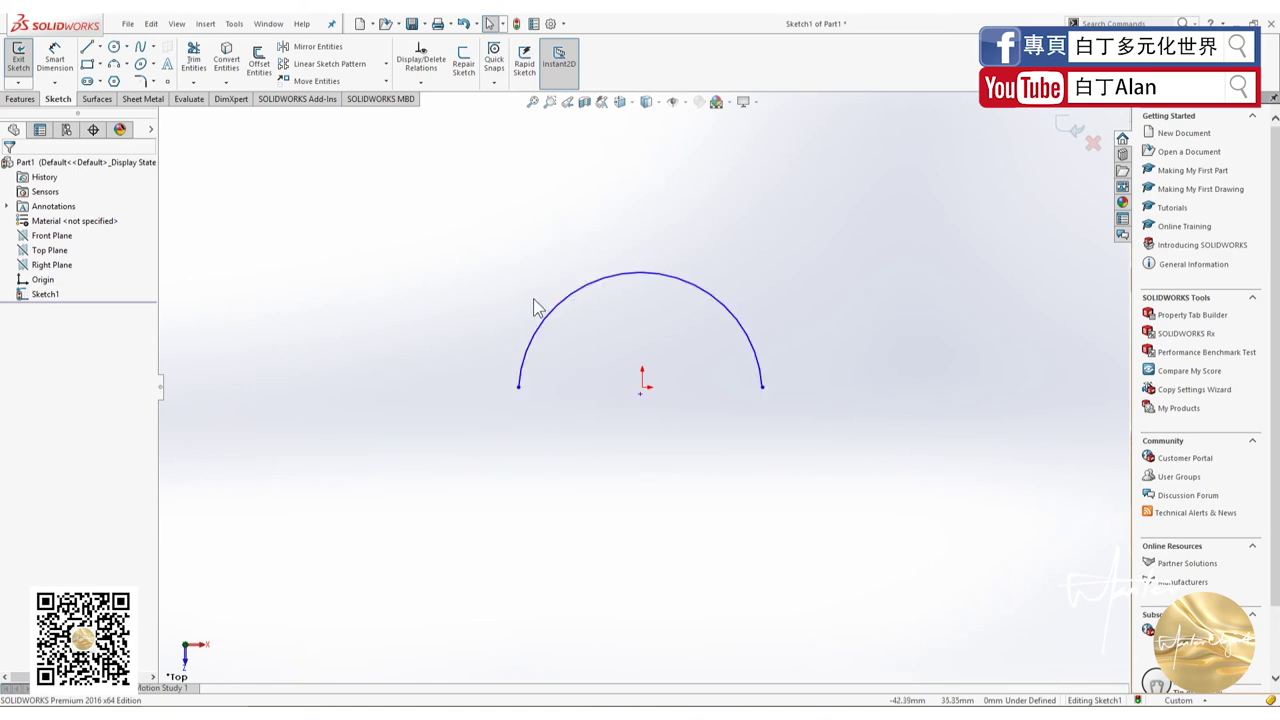
click(543, 330)
click(440, 254)
click(580, 293)
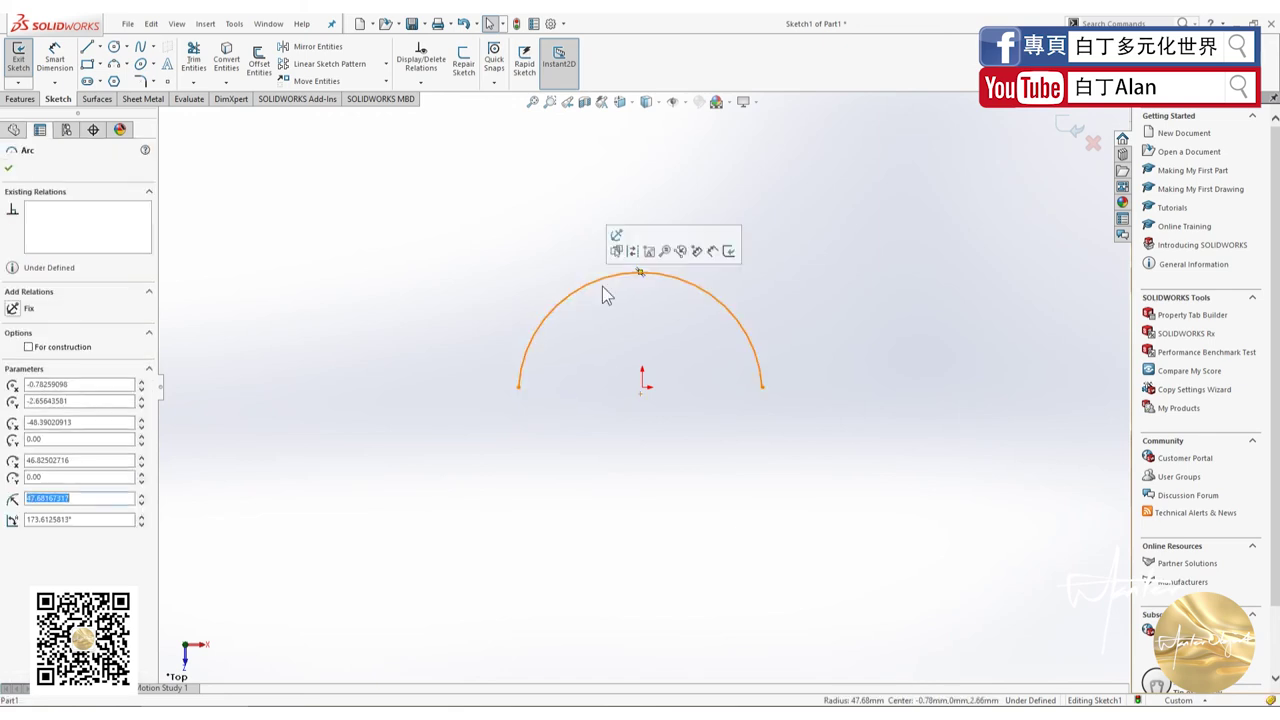
click(125, 64)
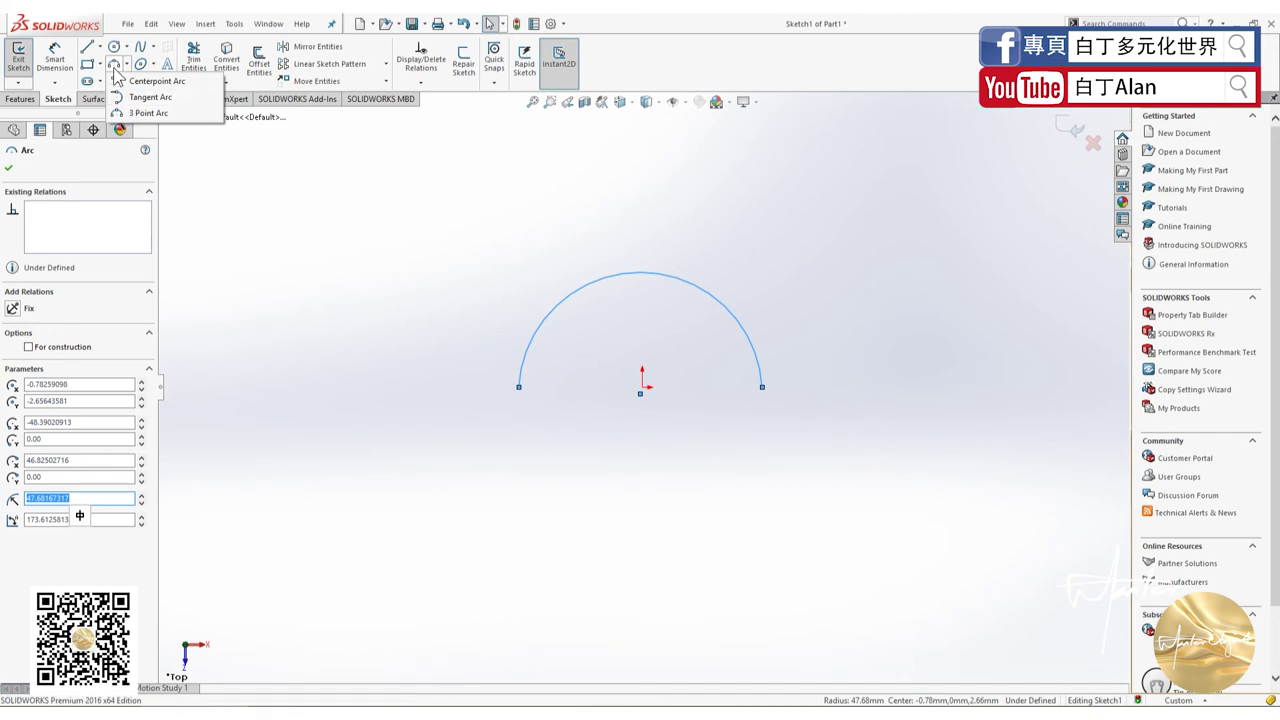
click(145, 113)
click(303, 262)
click(463, 280)
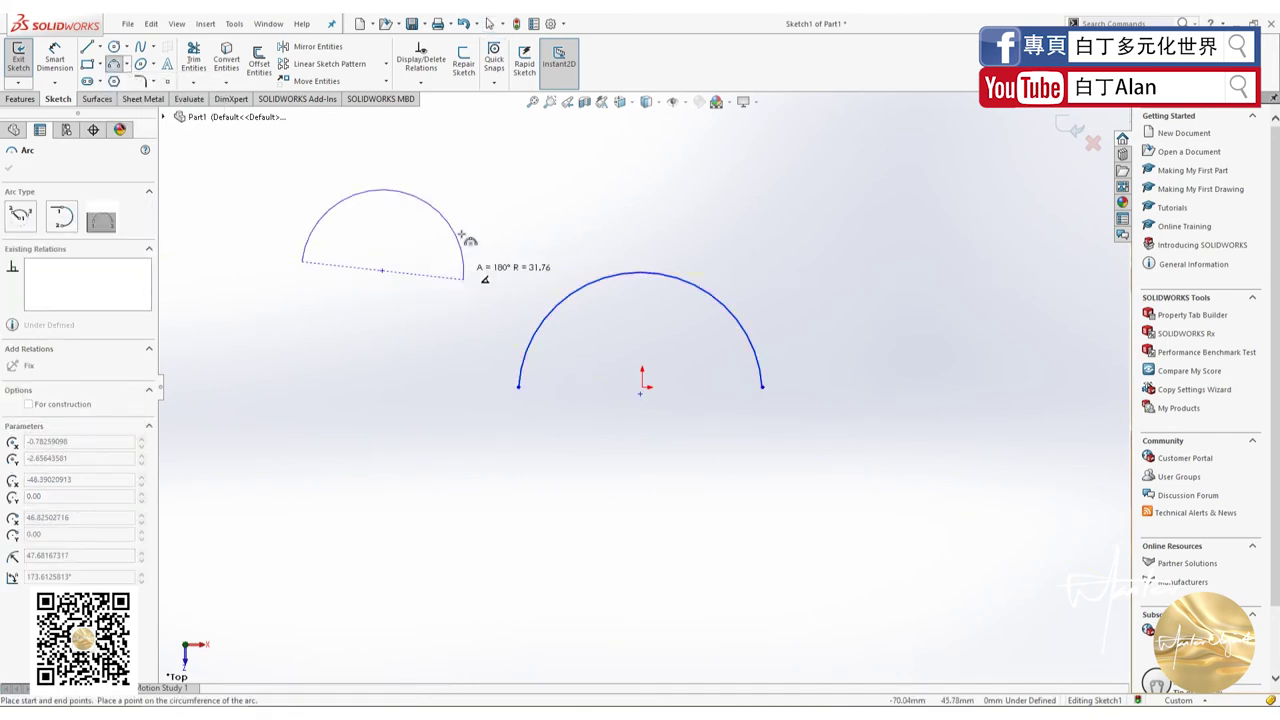
click(388, 201)
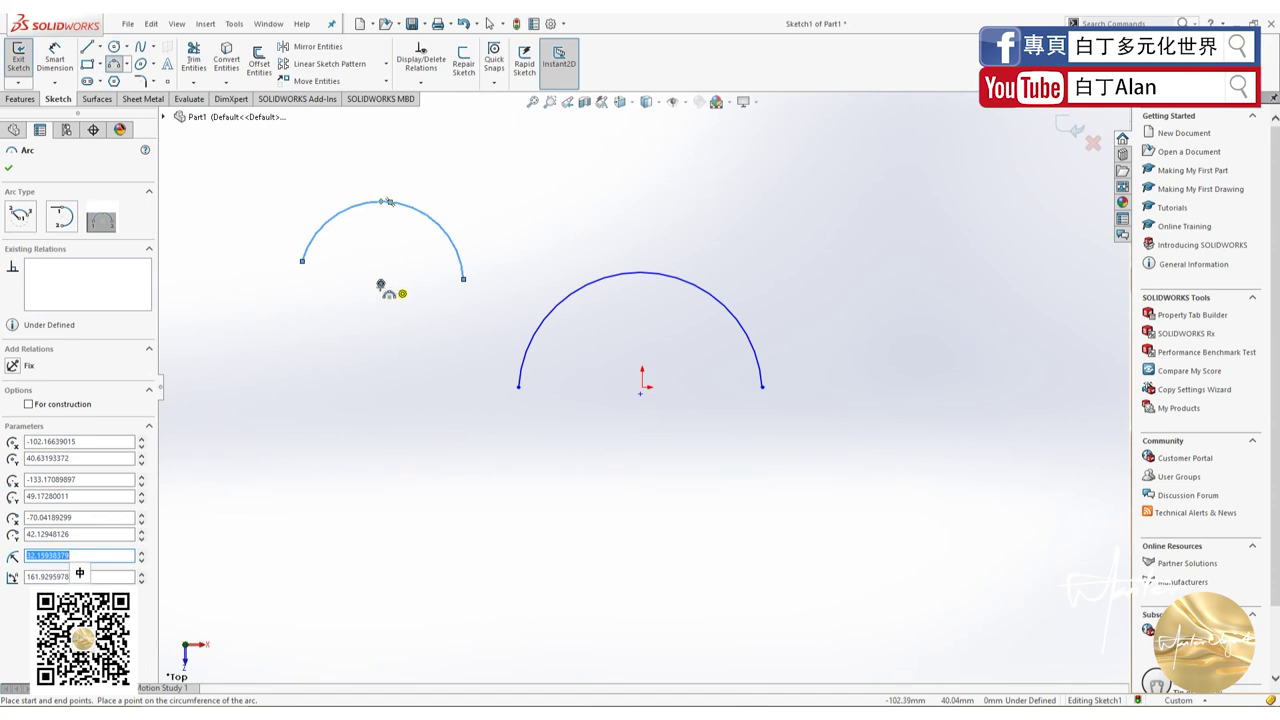
key(Escape)
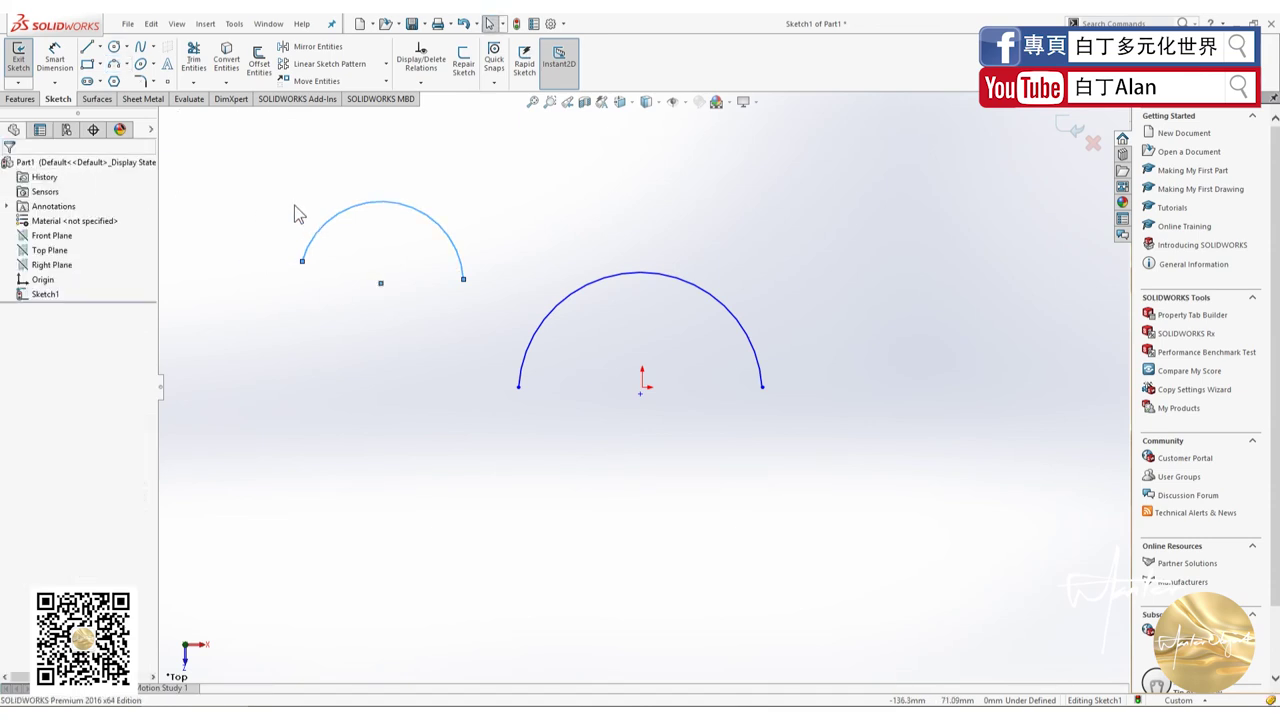
drag(771, 486, 297, 180)
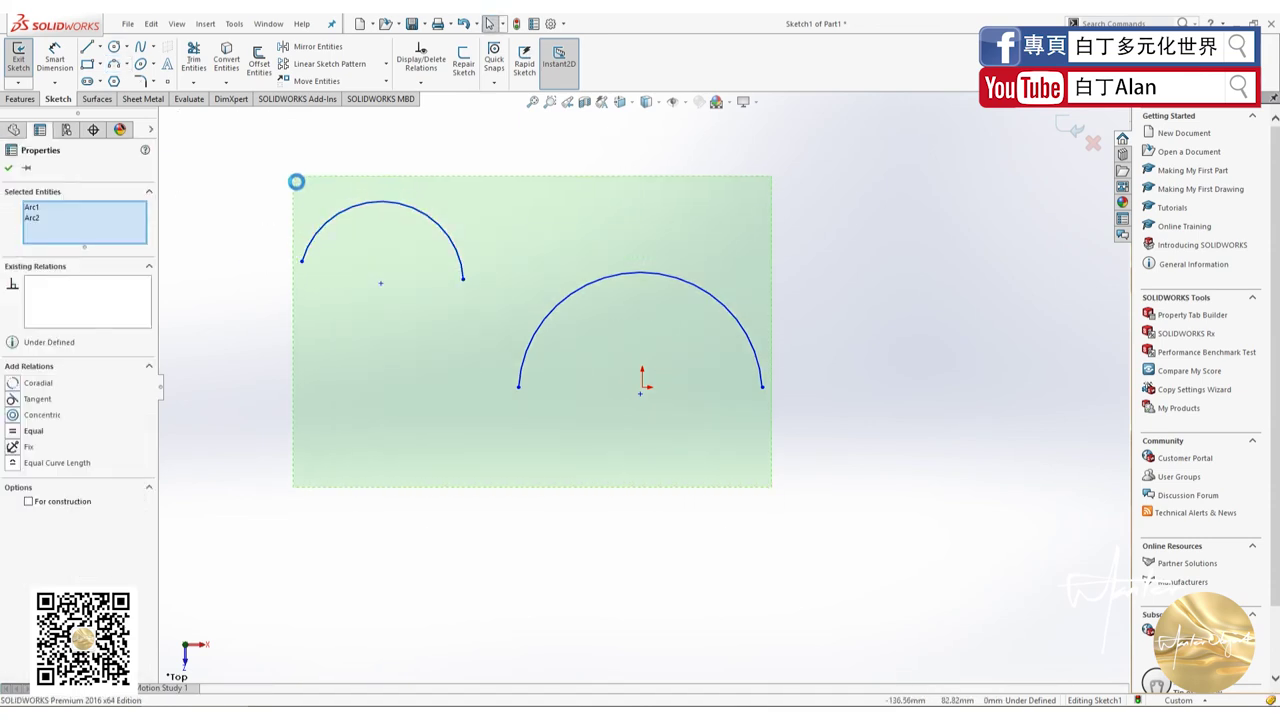
key(Delete)
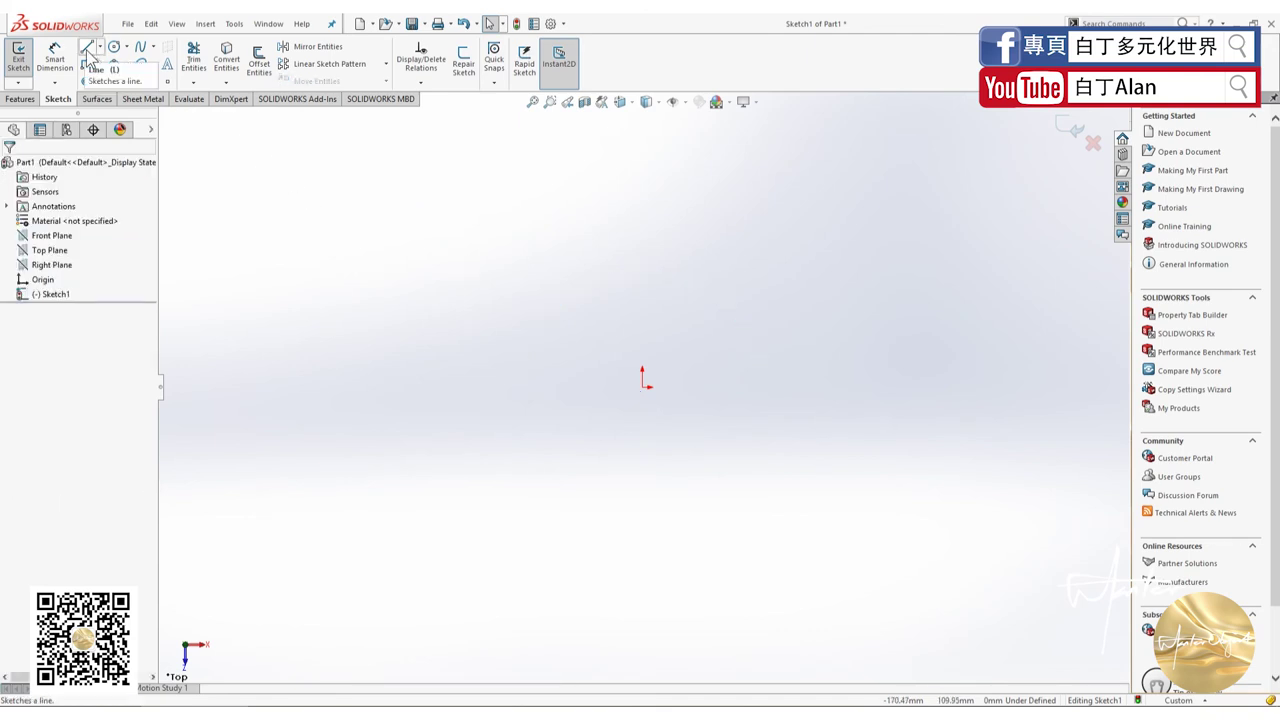
click(87, 46)
click(239, 243)
click(493, 225)
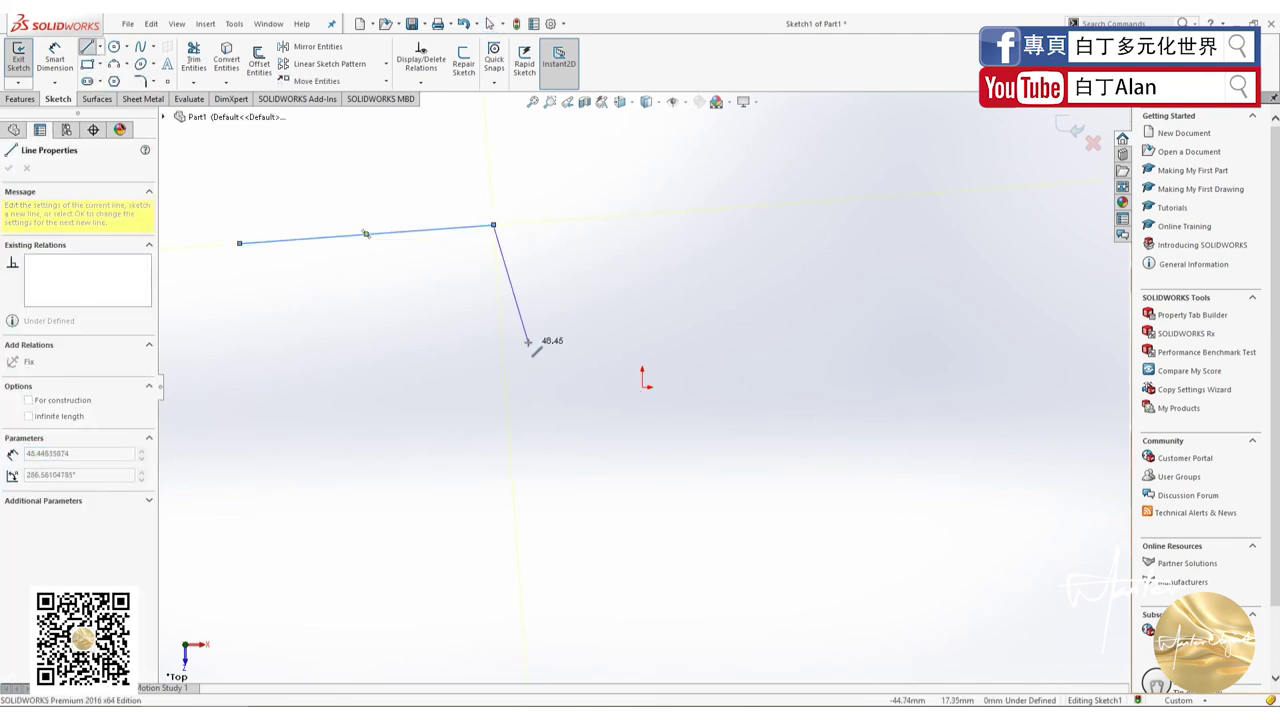
key(Escape)
click(140, 46)
click(411, 375)
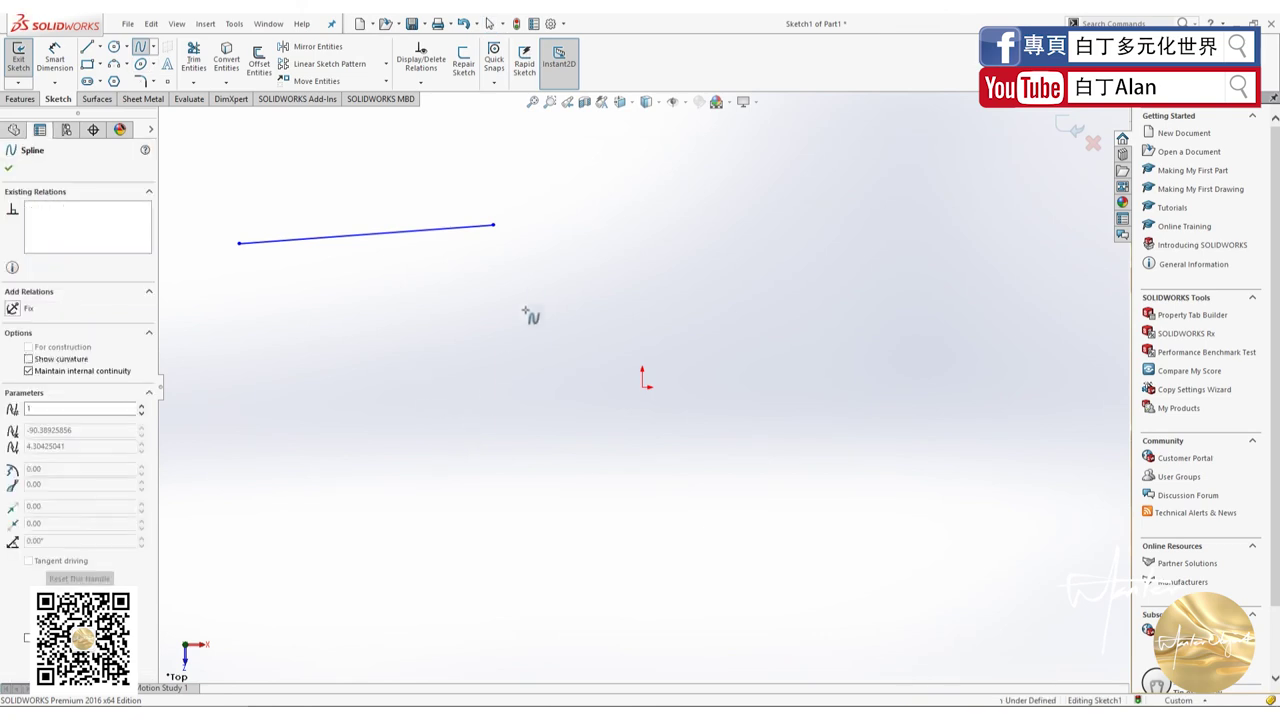
click(530, 278)
click(728, 293)
double_click(752, 531)
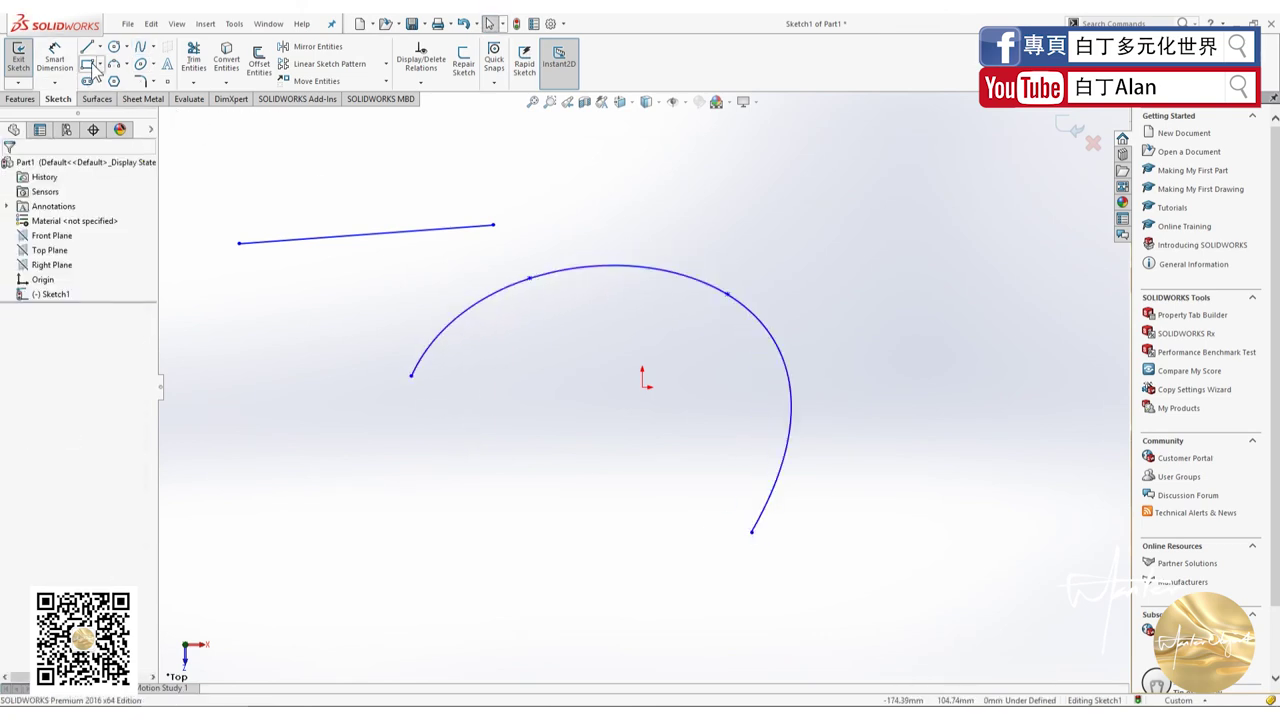
click(113, 65)
click(602, 230)
click(886, 268)
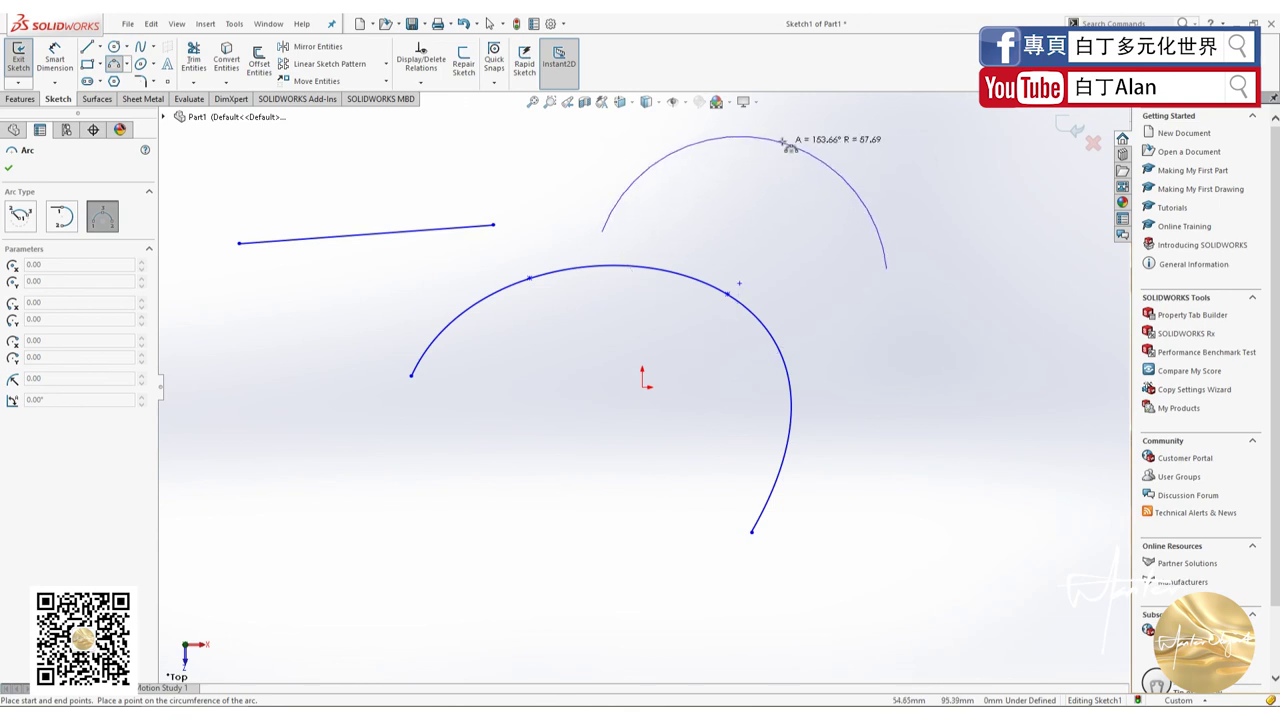
key(Escape)
drag(856, 414, 331, 166)
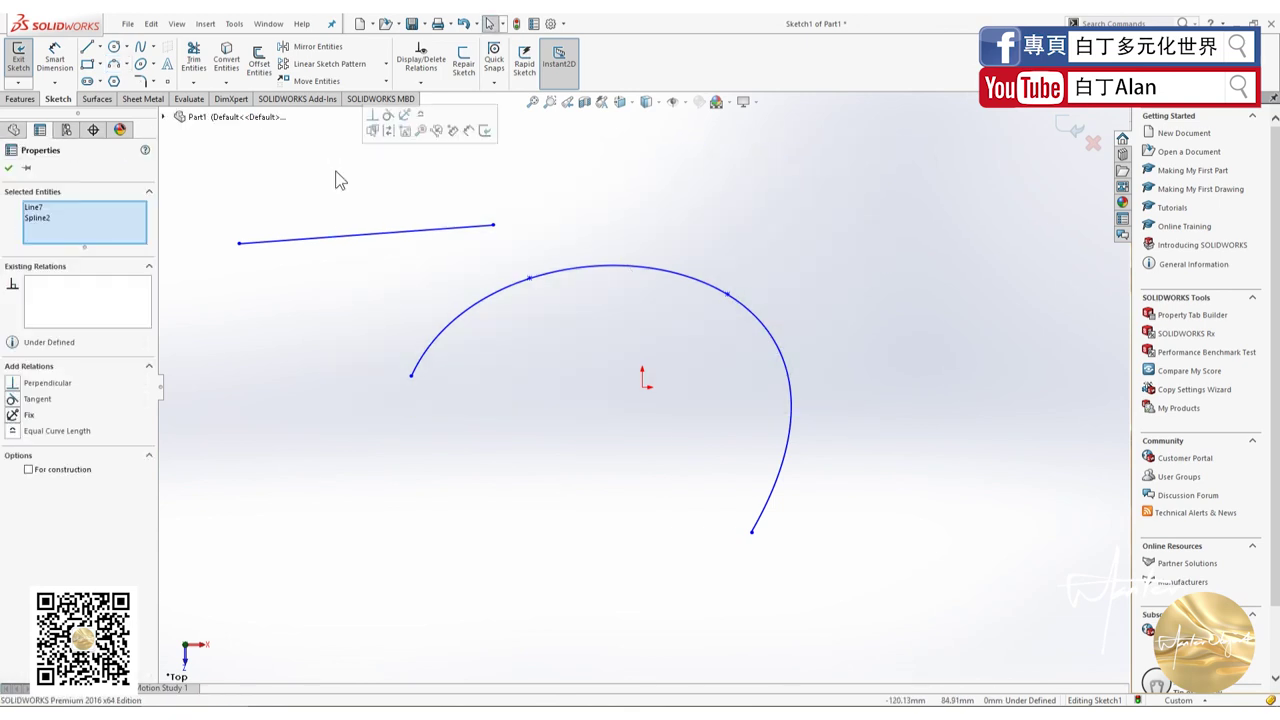
key(Delete)
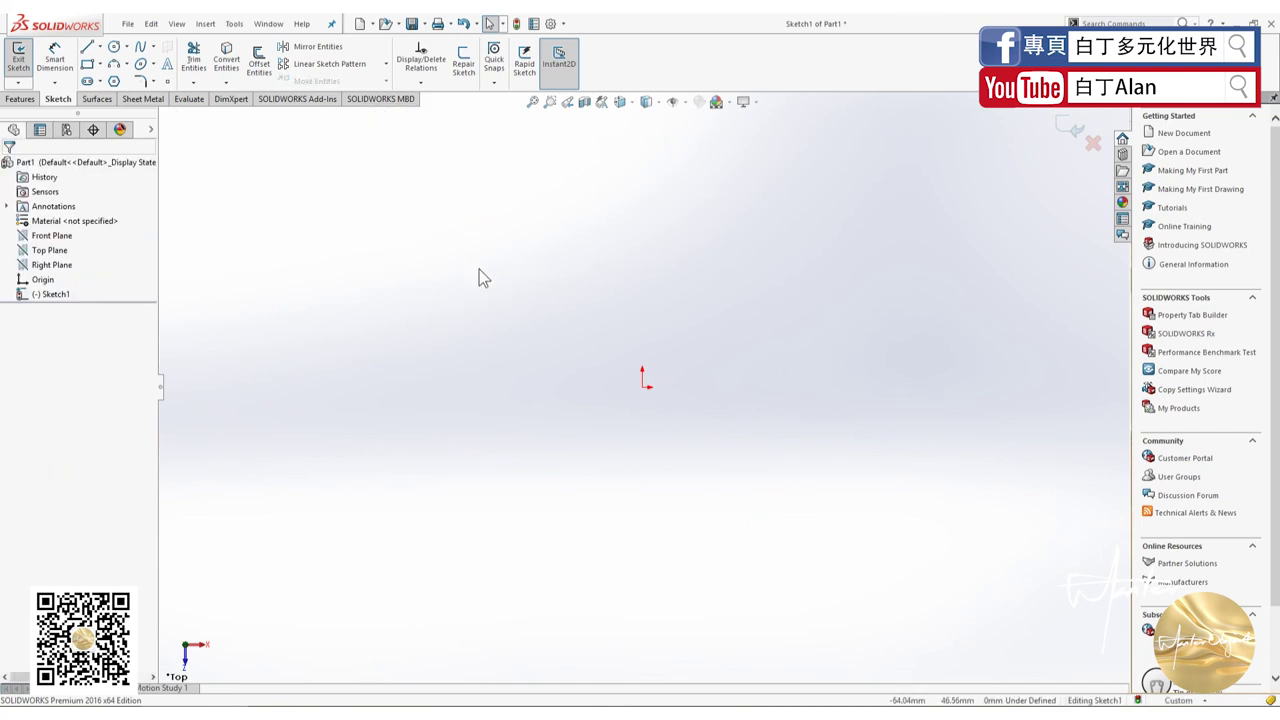